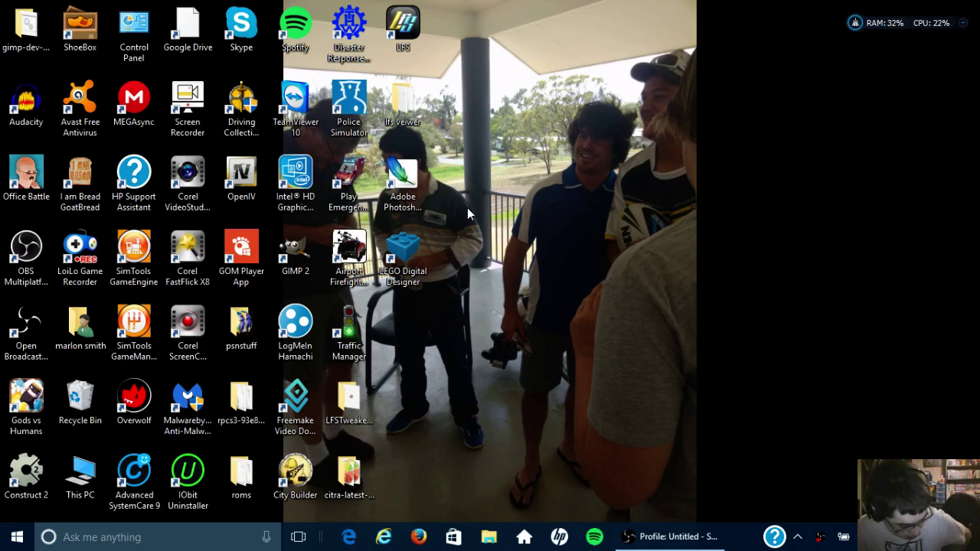
Launch LEGO Digital Designer from the desktop.
double_click(394, 253)
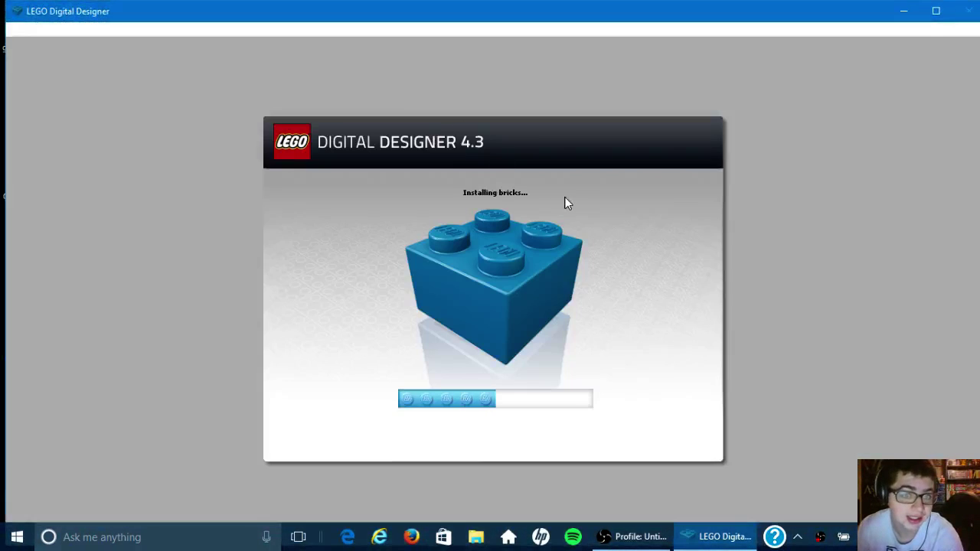
click(222, 534)
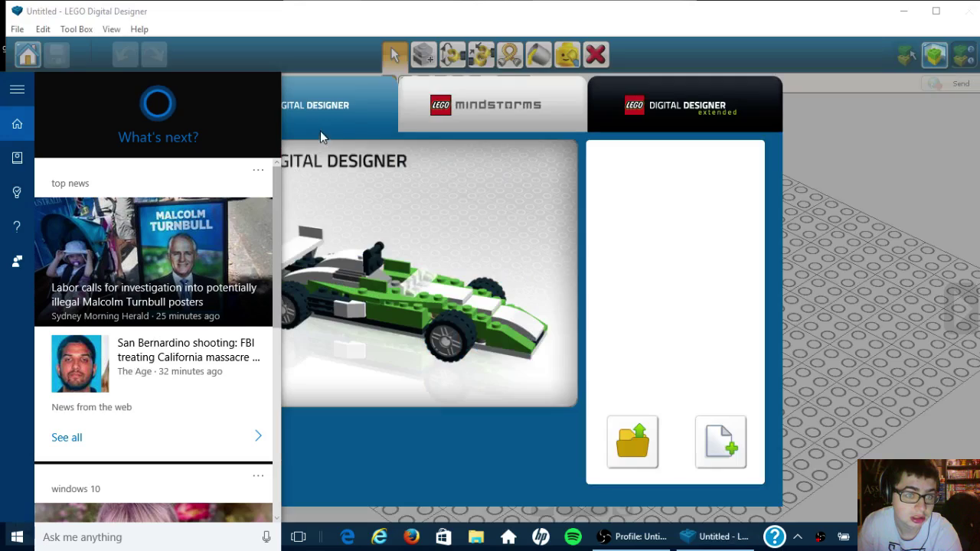
click(826, 193)
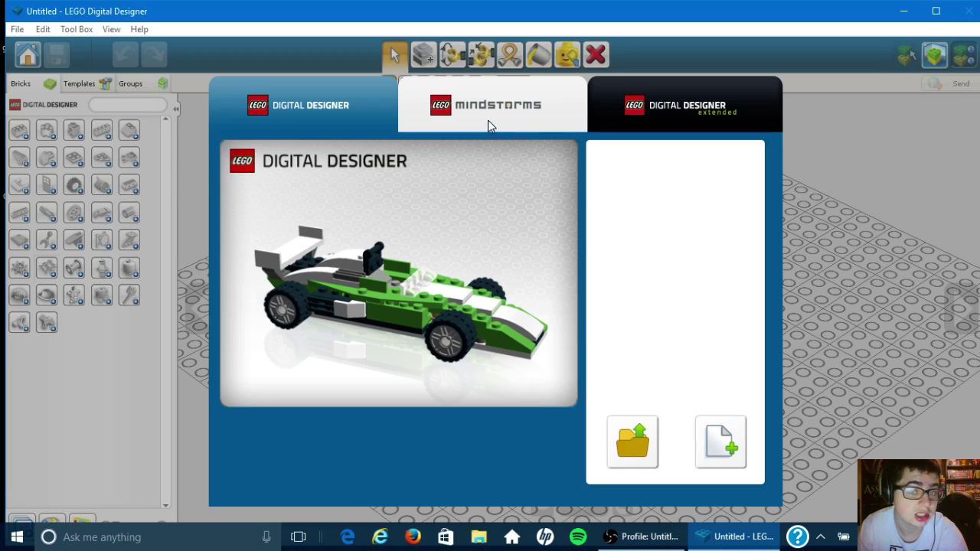
Compare the Digital Designer, Mindstorms and Digital Designer Extended themes on the welcome screen.
click(608, 112)
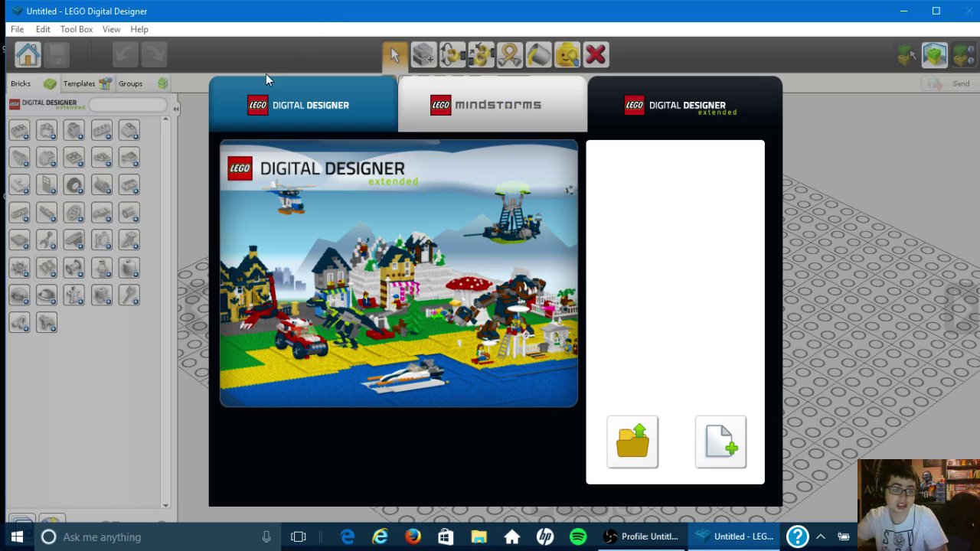
click(243, 108)
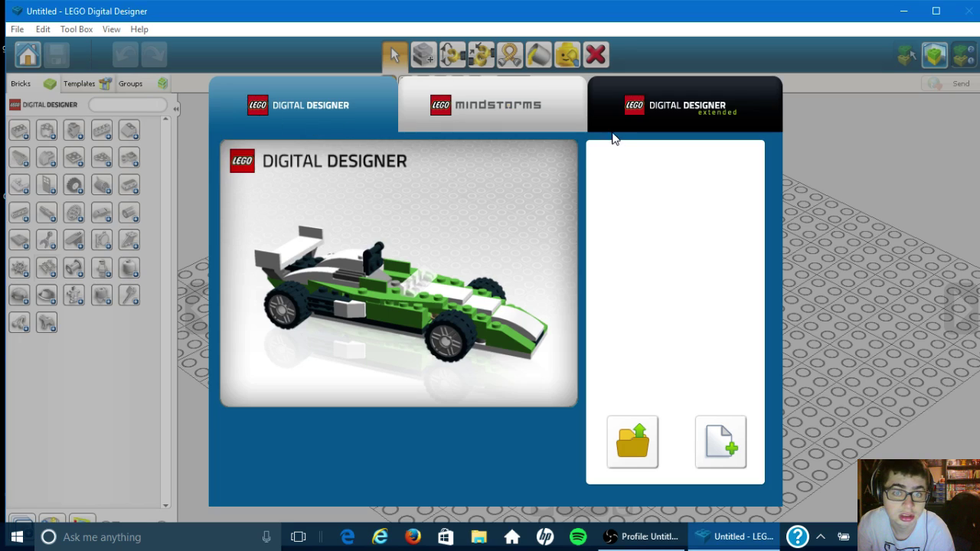
click(499, 115)
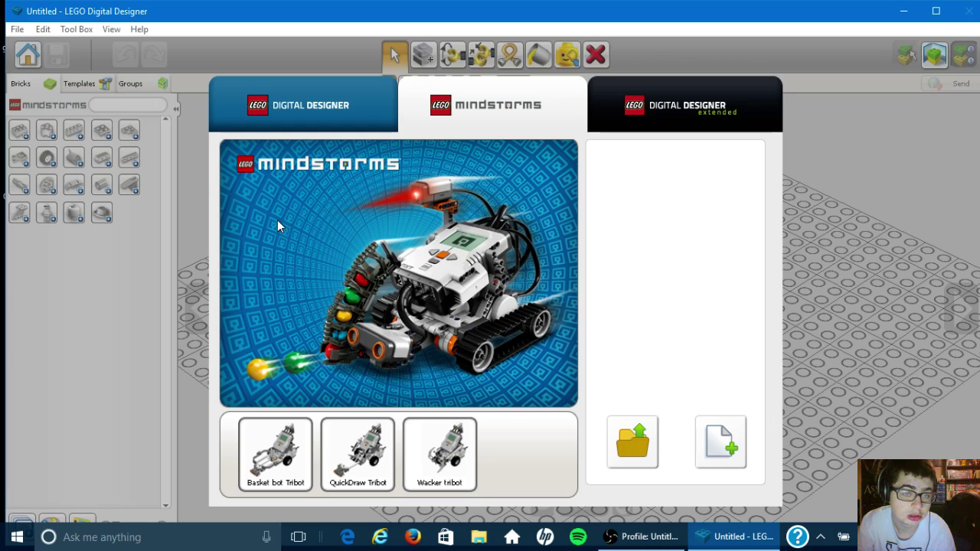
click(298, 117)
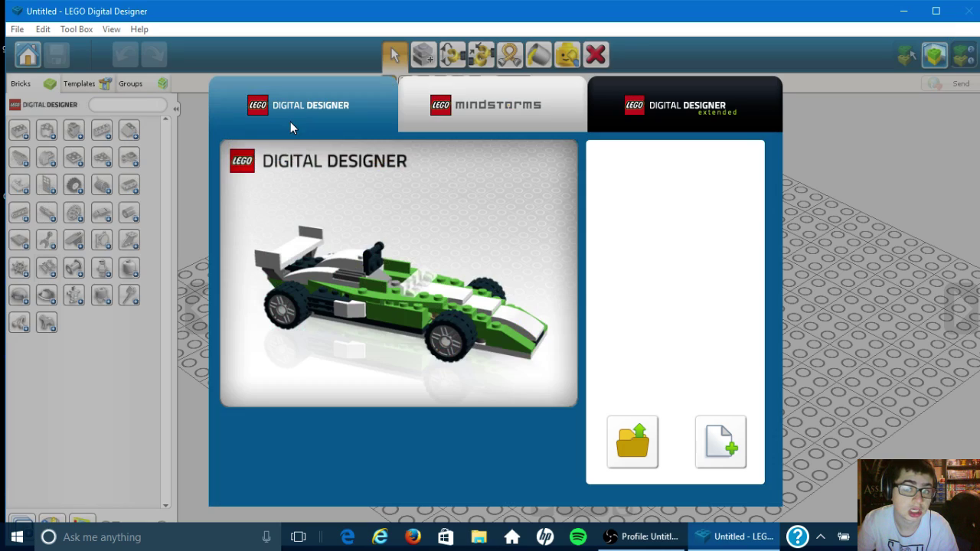
click(614, 111)
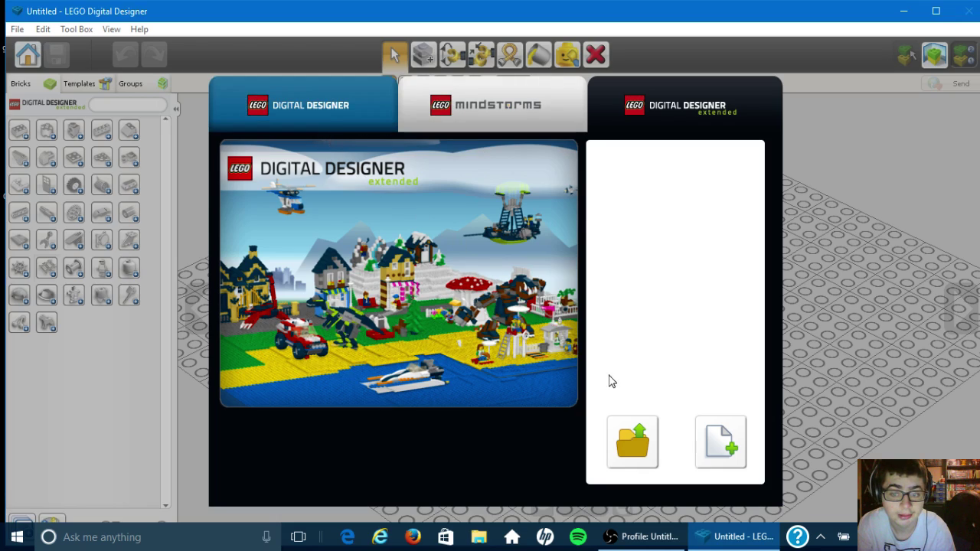
click(357, 125)
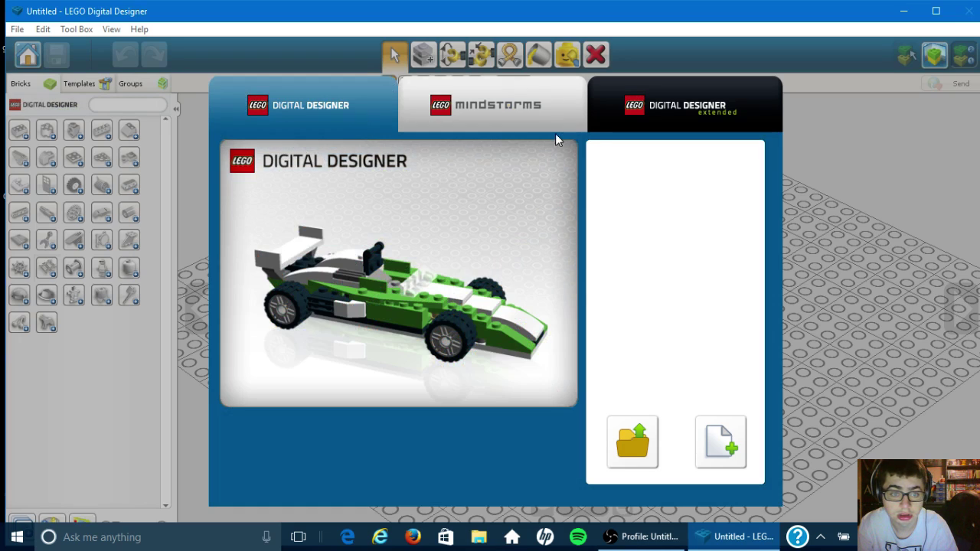
Start a new empty model in the Digital Designer Extended theme and expand the first brick category.
click(588, 120)
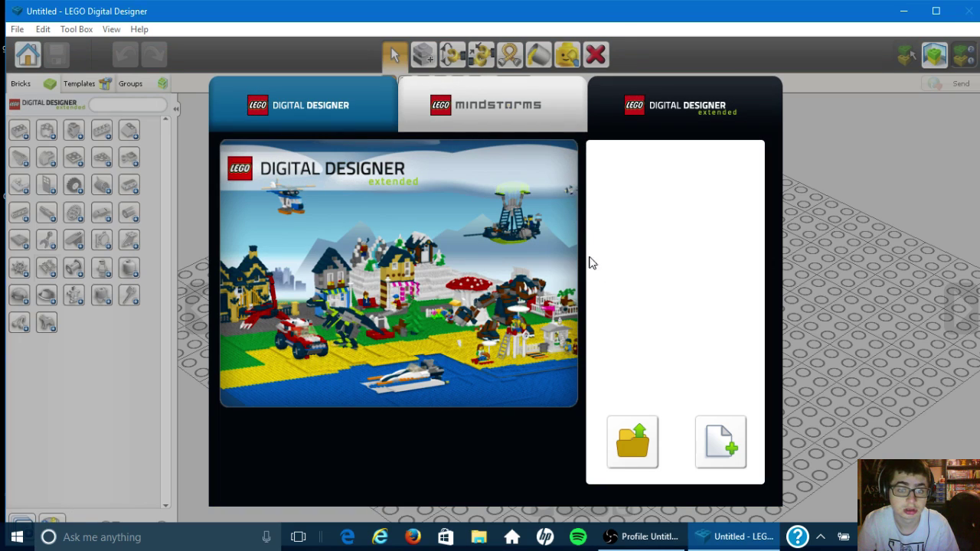
click(723, 437)
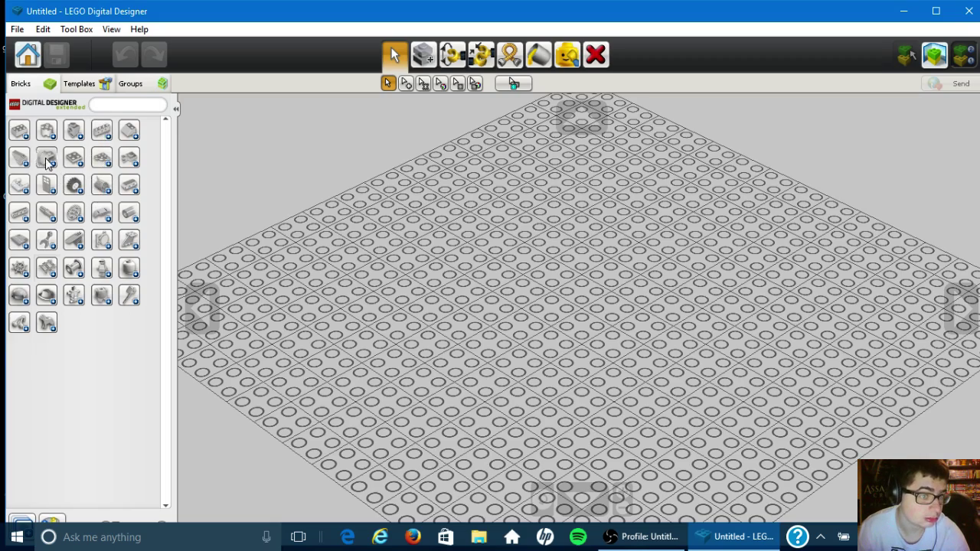
click(25, 129)
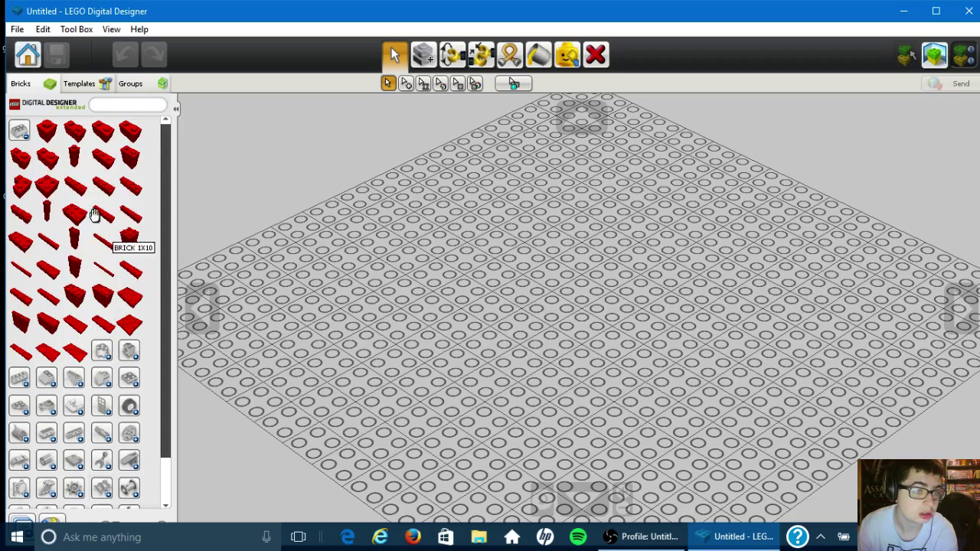
click(19, 131)
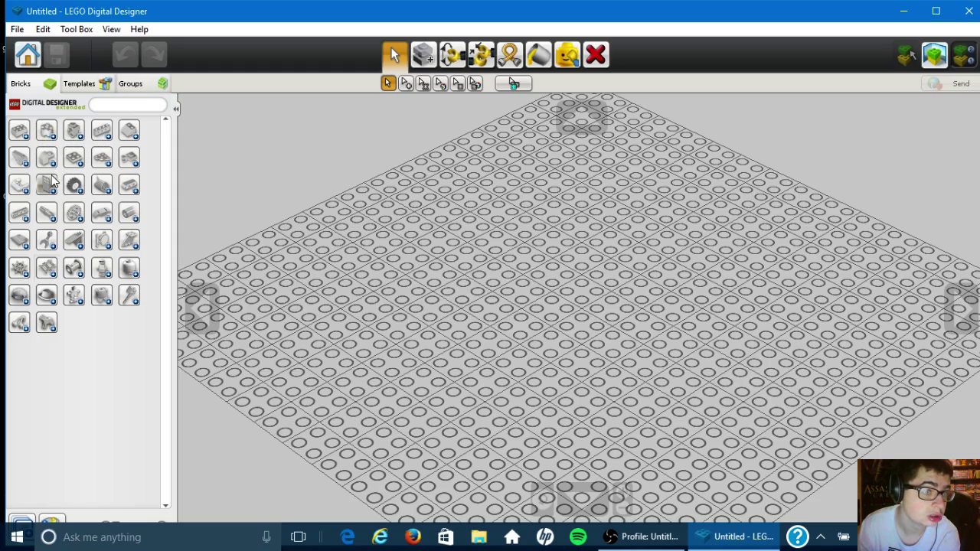
click(20, 131)
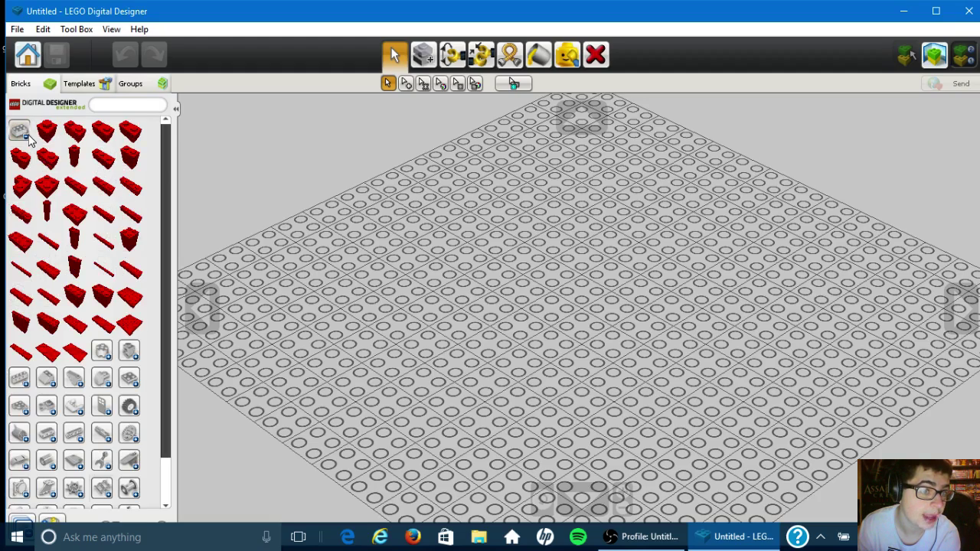
Stack two red 1x1 bricks in the middle of the baseplate.
click(40, 134)
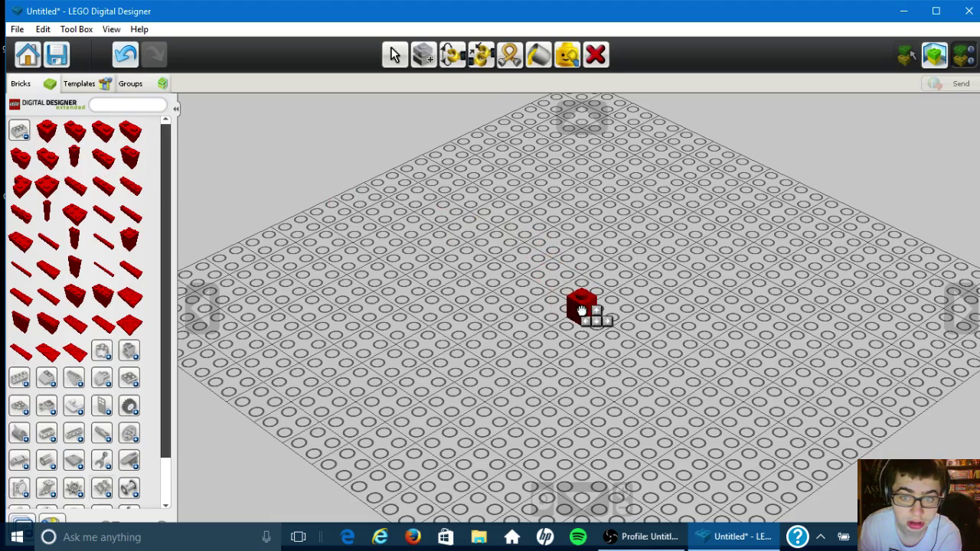
click(581, 311)
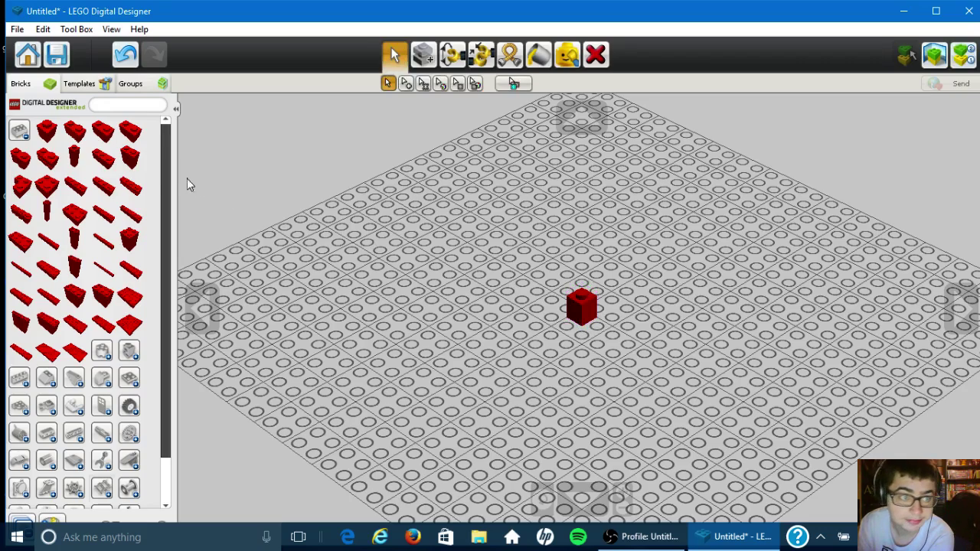
click(46, 134)
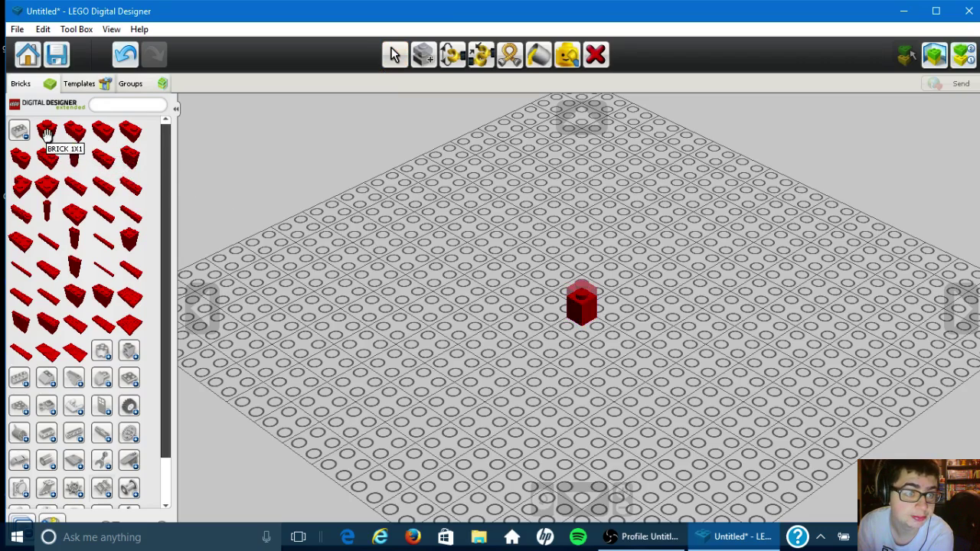
click(574, 296)
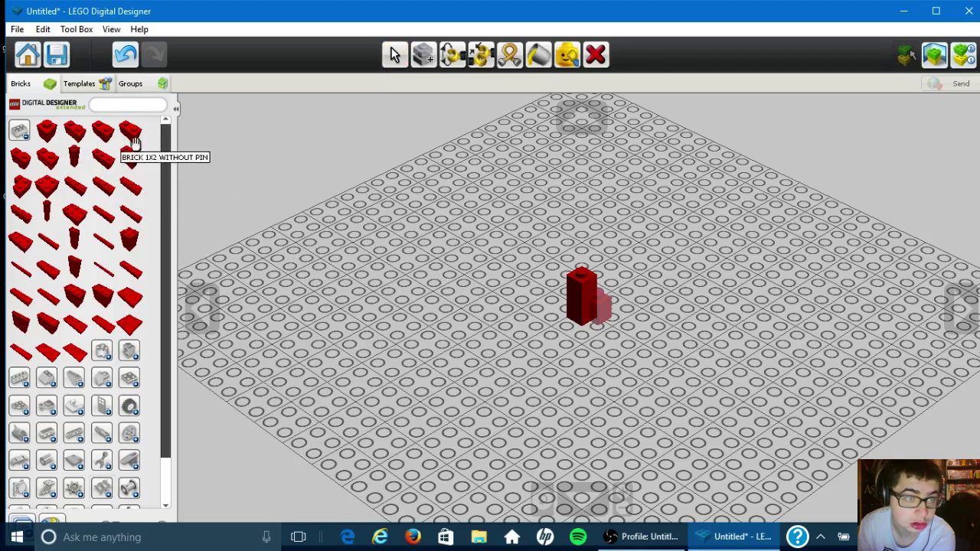
click(104, 153)
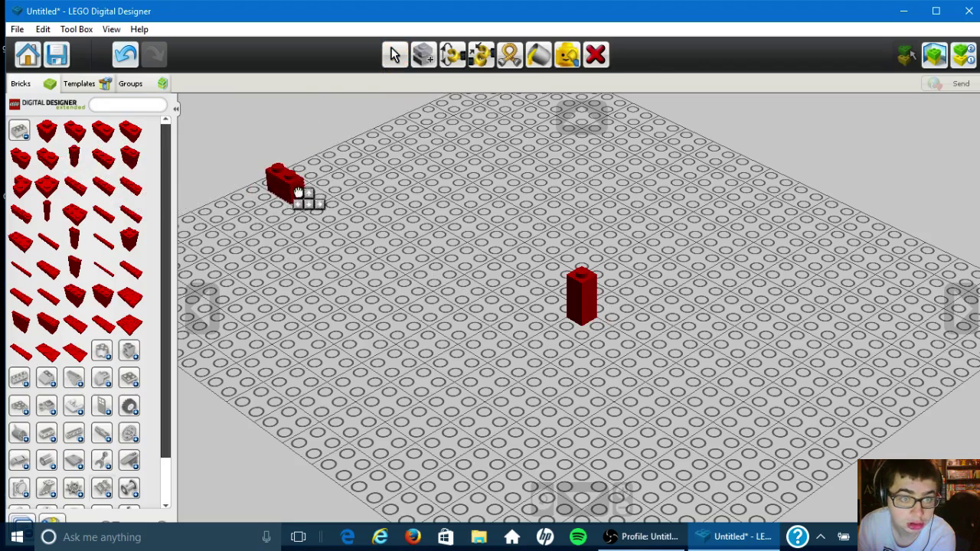
click(105, 158)
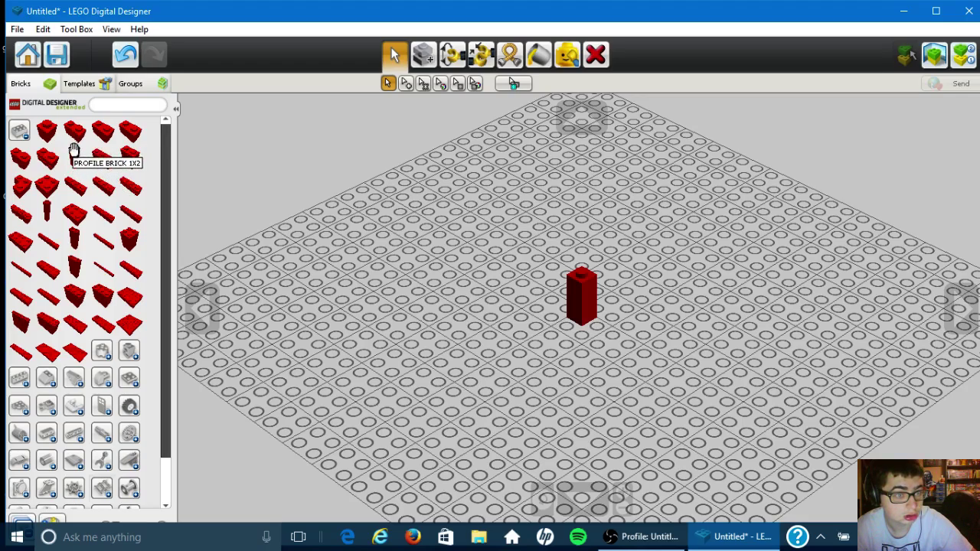
click(73, 148)
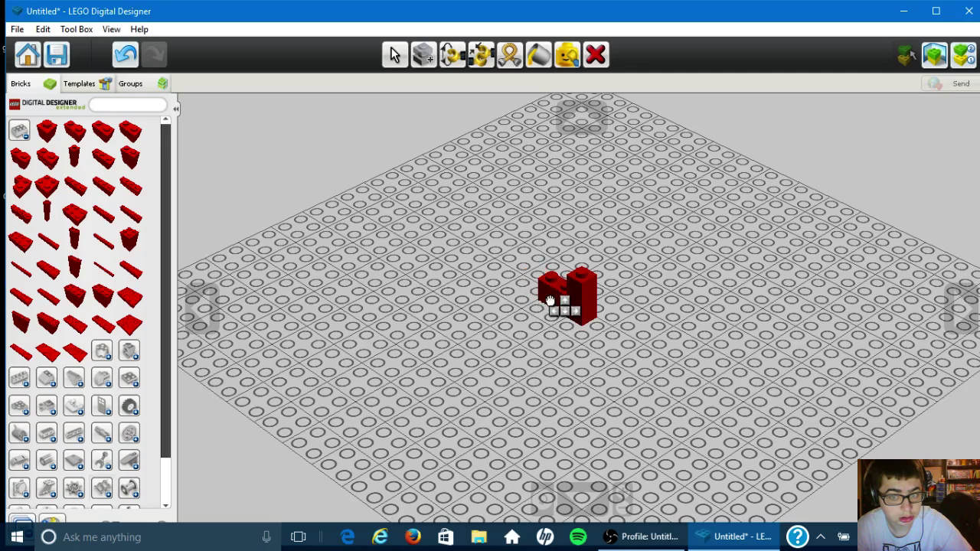
key(Escape)
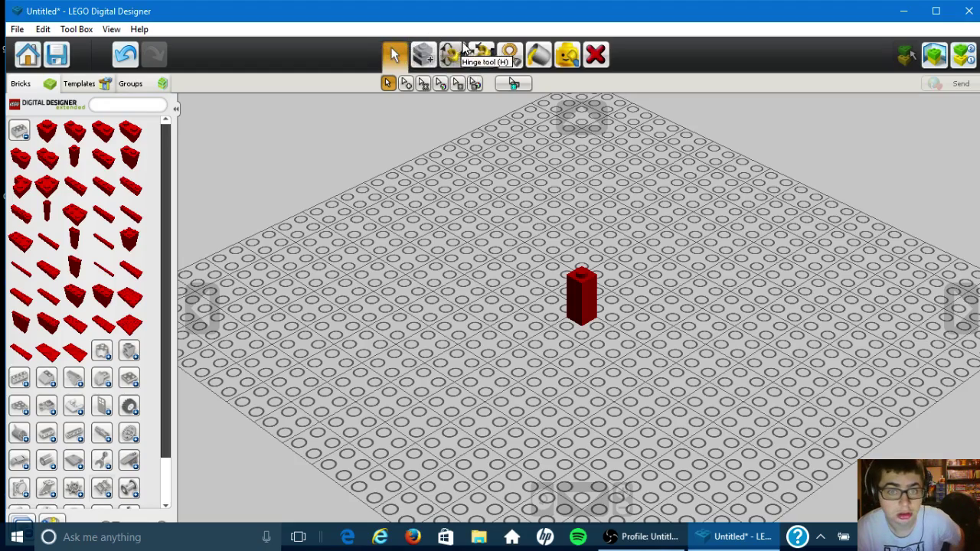
Delete both stacked 1x1 bricks from the baseplate.
click(595, 55)
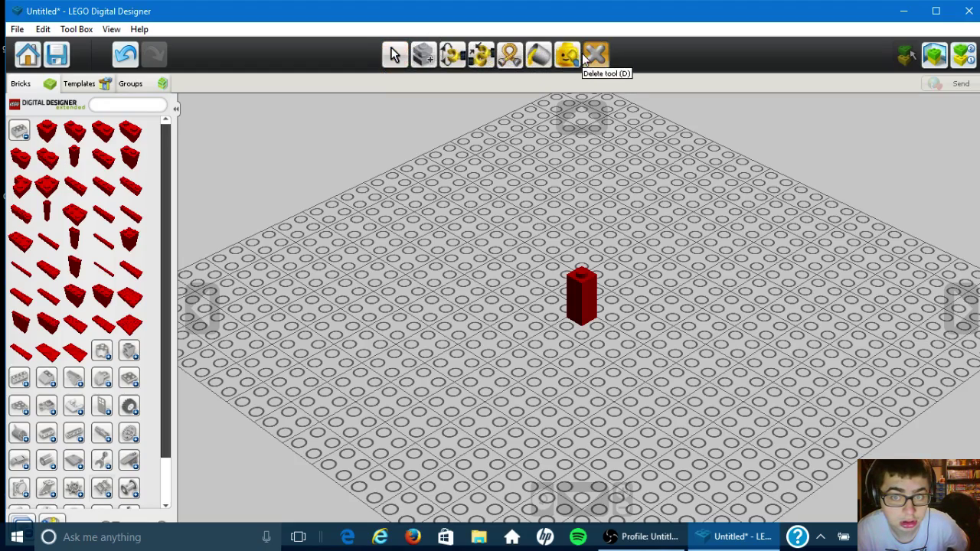
click(582, 289)
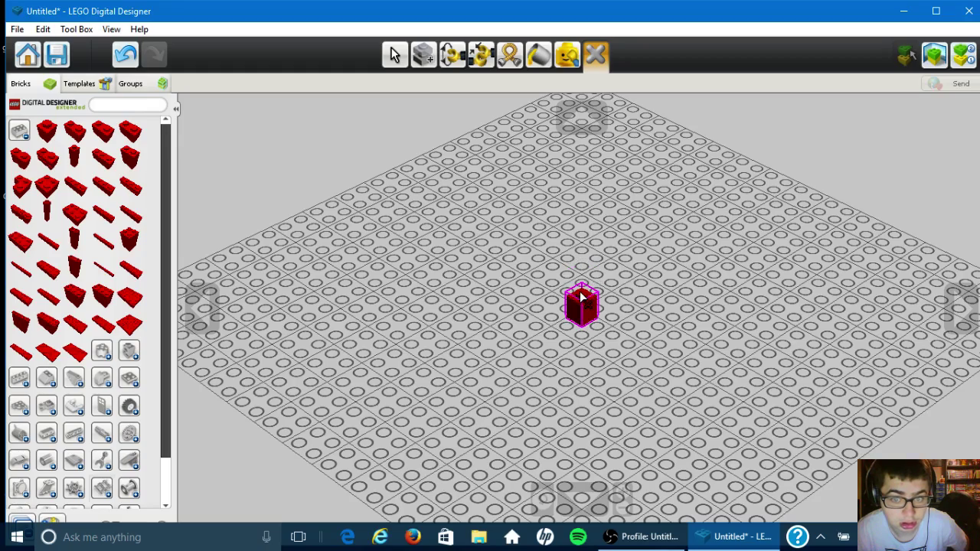
click(582, 300)
Stack three red 2x2x3 bricks into a tower in the middle of the baseplate.
click(128, 239)
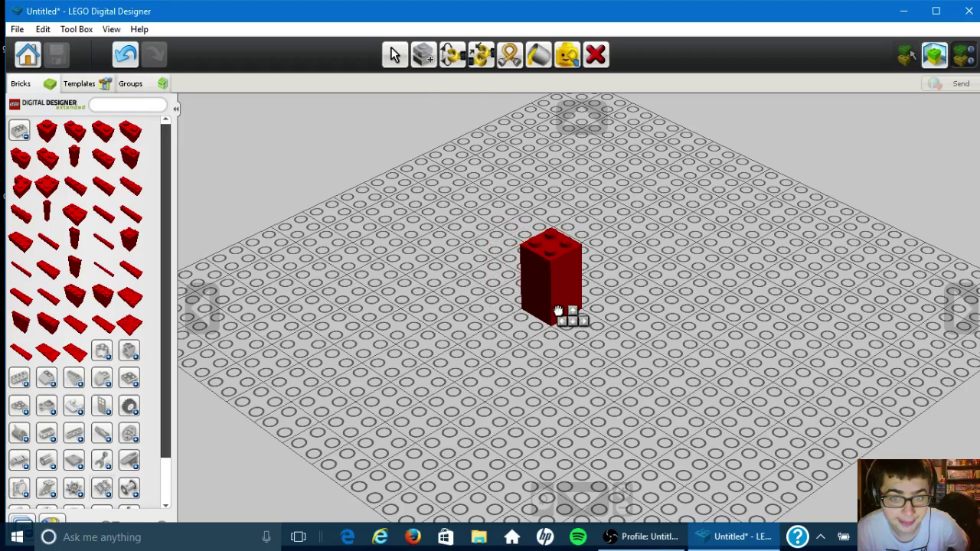
click(559, 312)
click(131, 238)
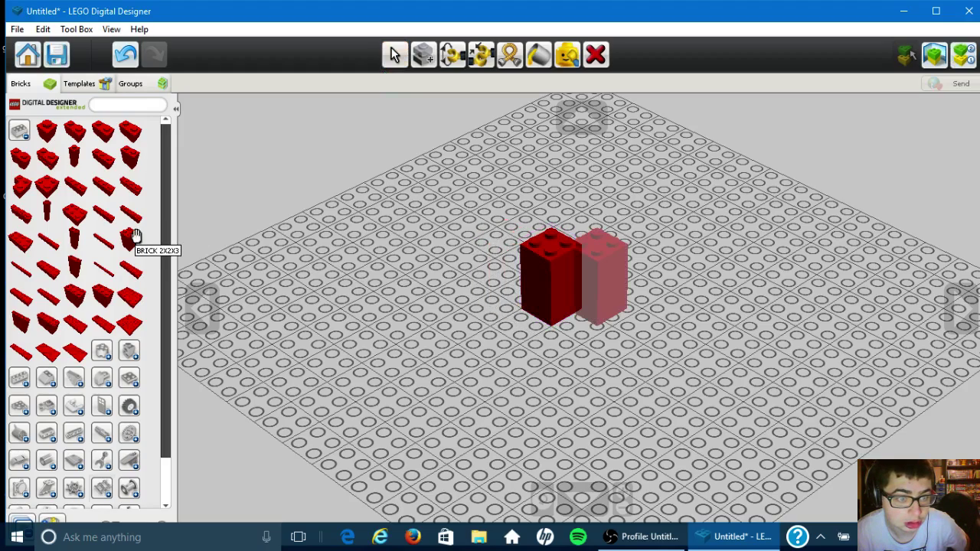
click(548, 257)
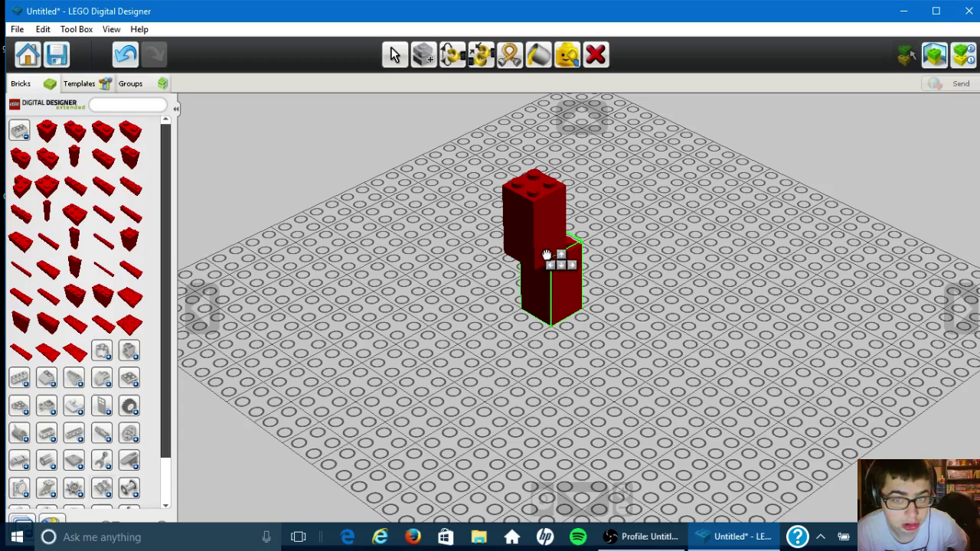
click(553, 253)
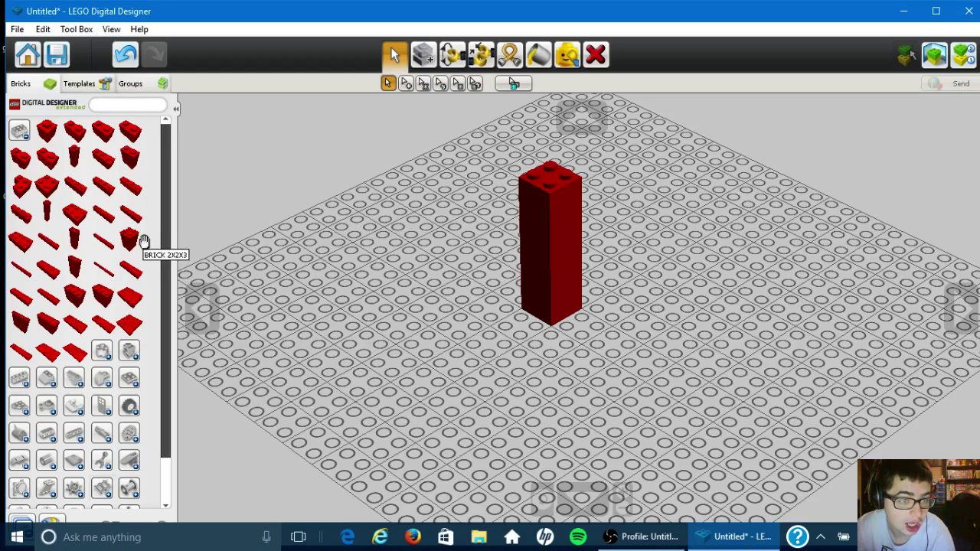
click(130, 239)
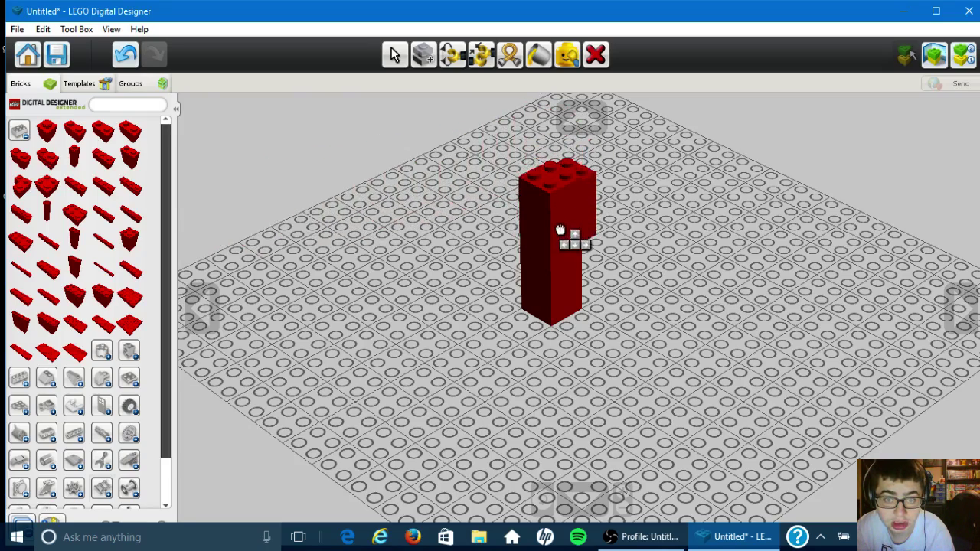
click(552, 193)
click(393, 54)
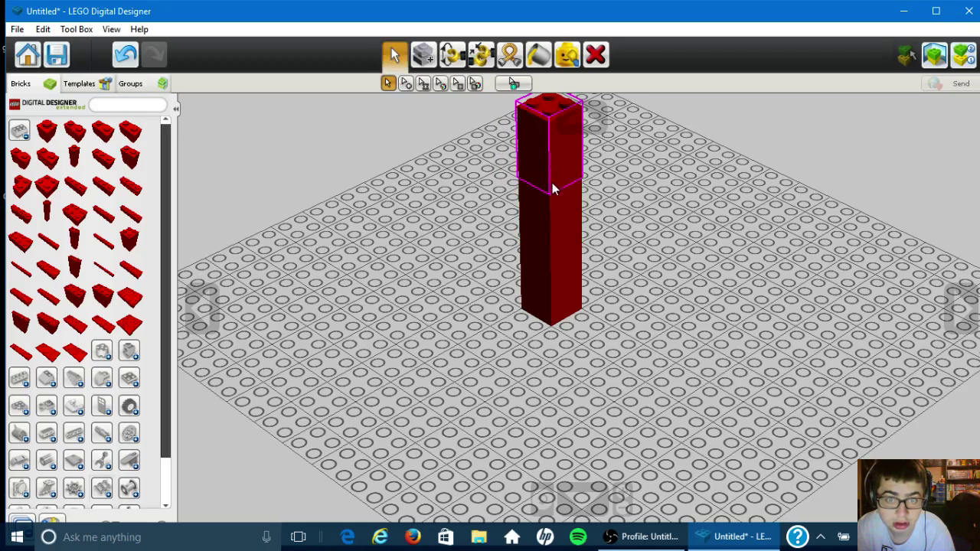
Paint the top brick of the tower solid yellow.
click(538, 55)
click(406, 84)
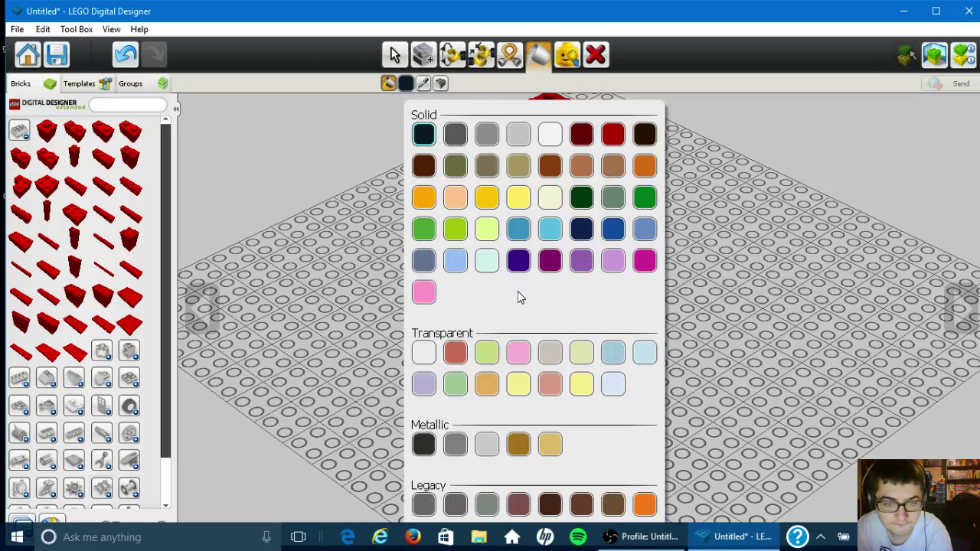
click(485, 204)
click(527, 134)
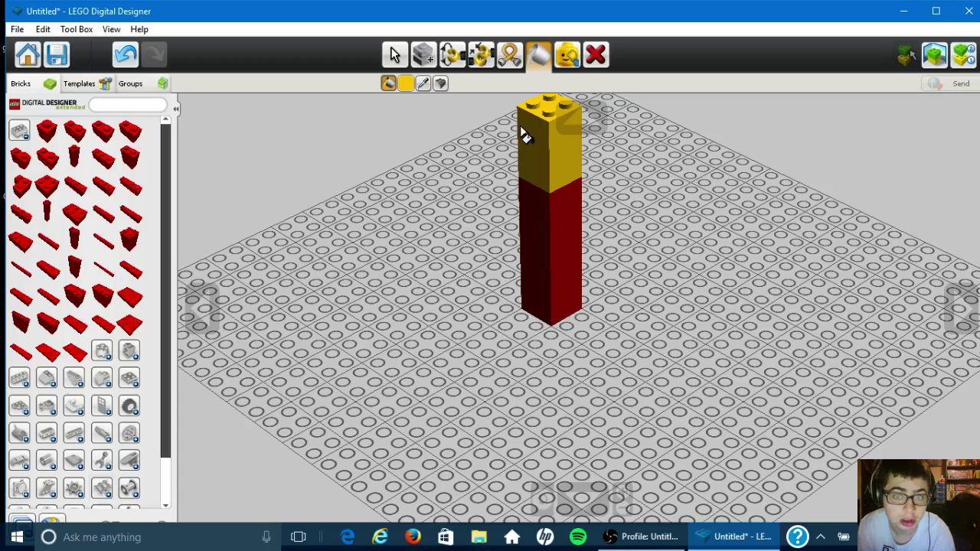
click(529, 187)
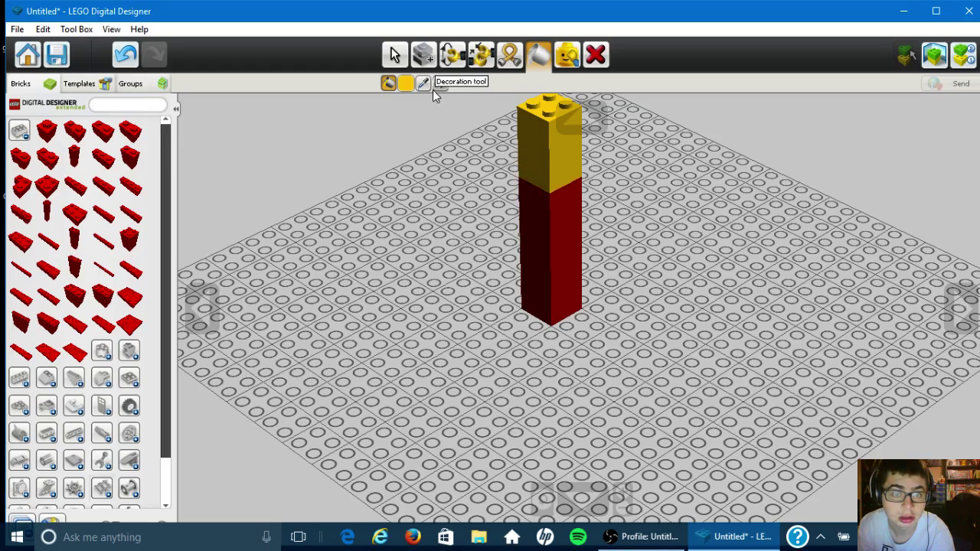
Paint the middle brick of the tower solid black.
click(406, 84)
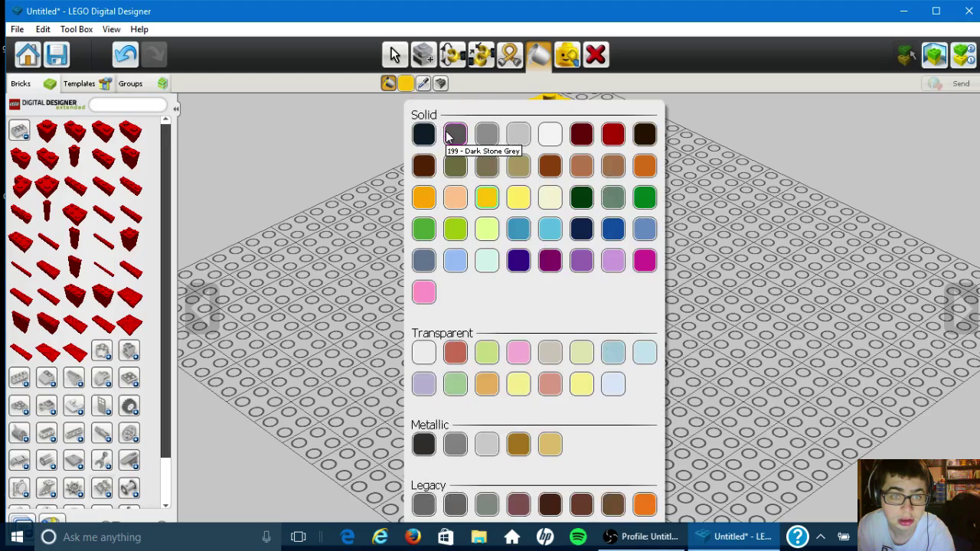
click(424, 135)
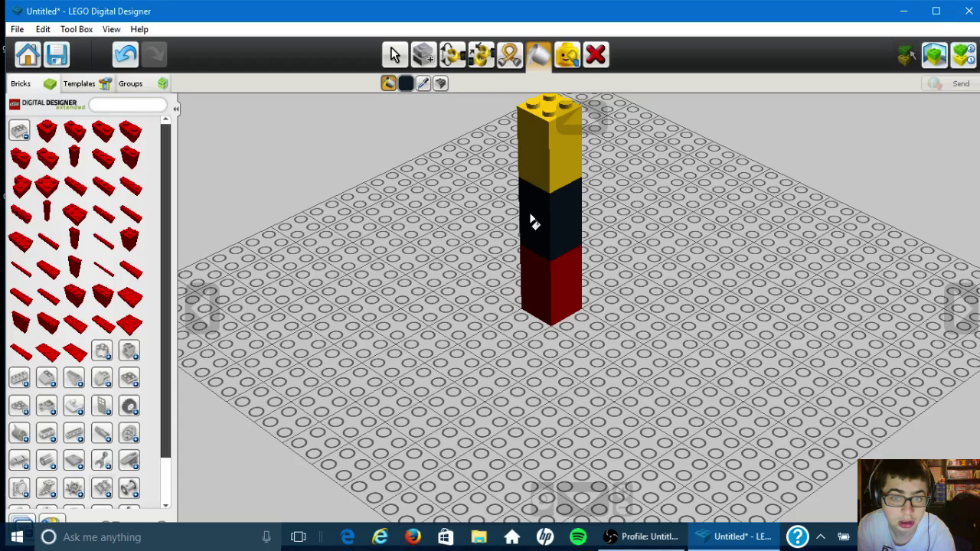
Repaint the middle brick of the tower White Glow and the bottom brick solid dark reddish brown.
click(406, 85)
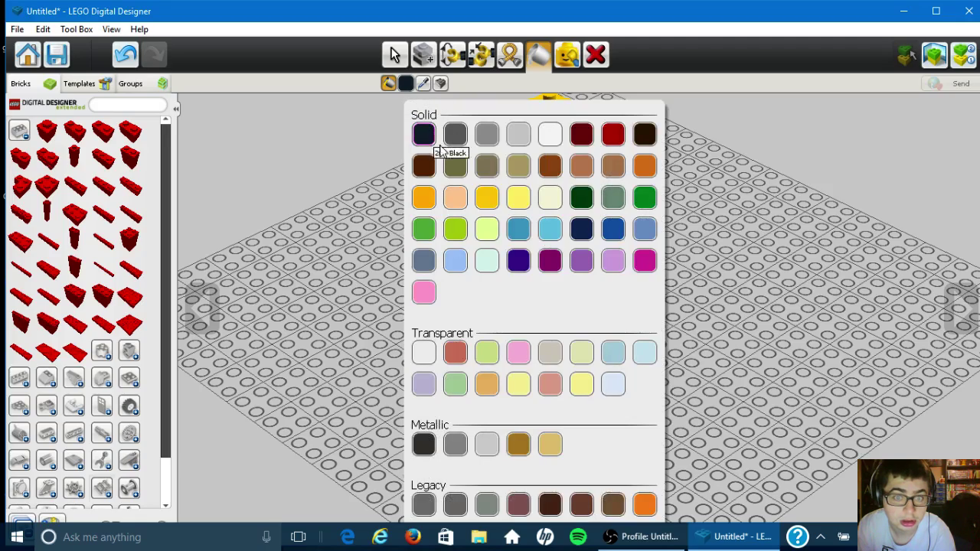
click(550, 199)
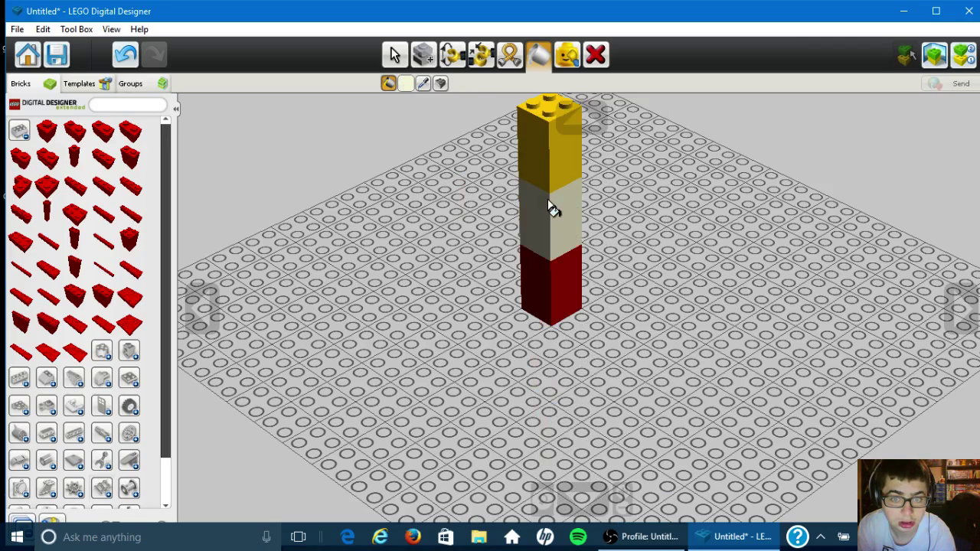
click(406, 84)
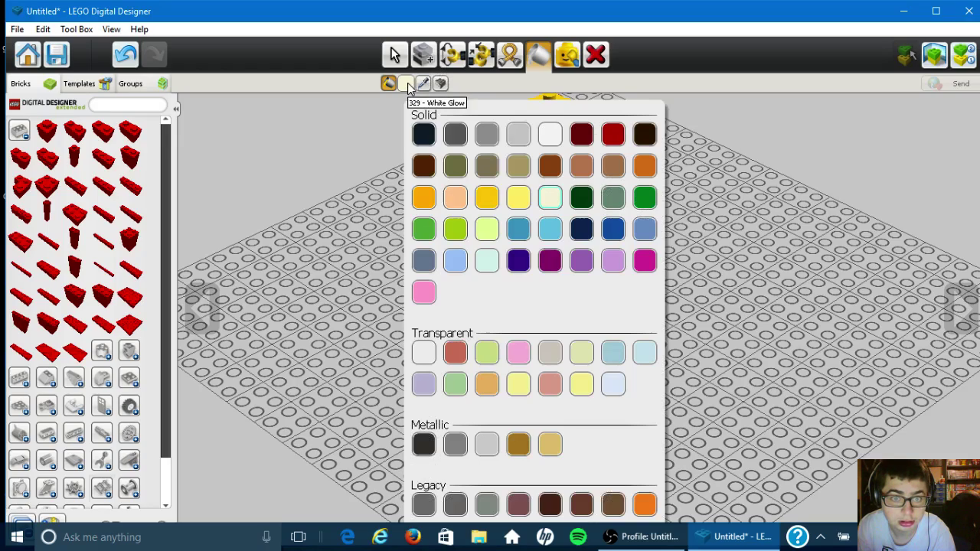
click(425, 165)
click(549, 268)
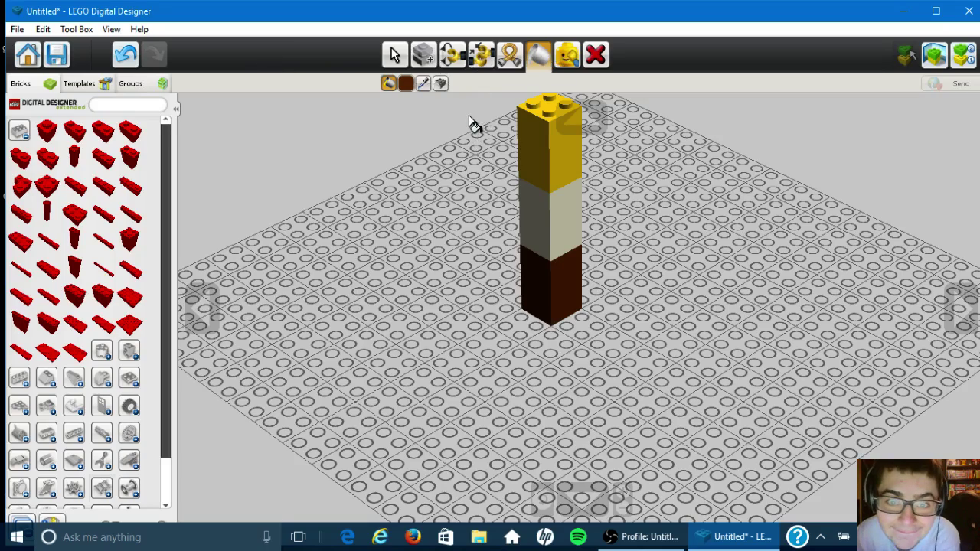
Open the save dialog for the model, check the available file types and browse the folder list.
click(71, 57)
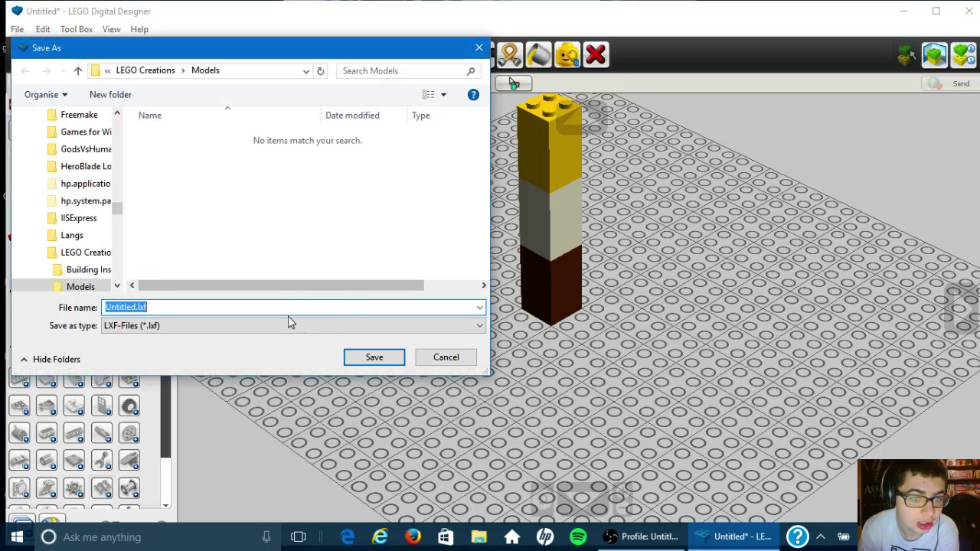
click(282, 324)
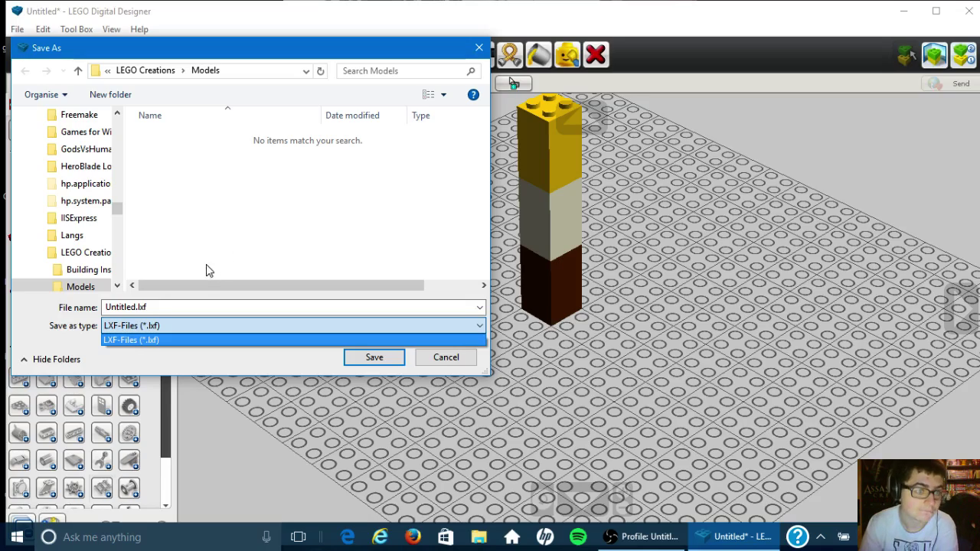
click(180, 324)
click(177, 305)
drag(219, 47, 338, 77)
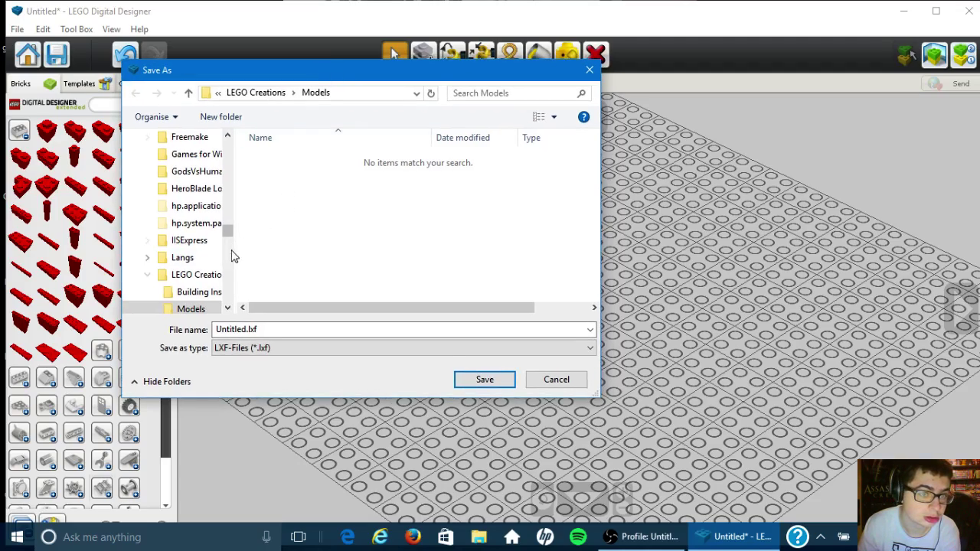
mouse_move(229, 239)
mouse_down()
mouse_move(235, 212)
mouse_move(233, 250)
mouse_up()
Name the model file toll.lxf and try to save it in the Models folder, declining the alternative folder offered.
click(253, 329)
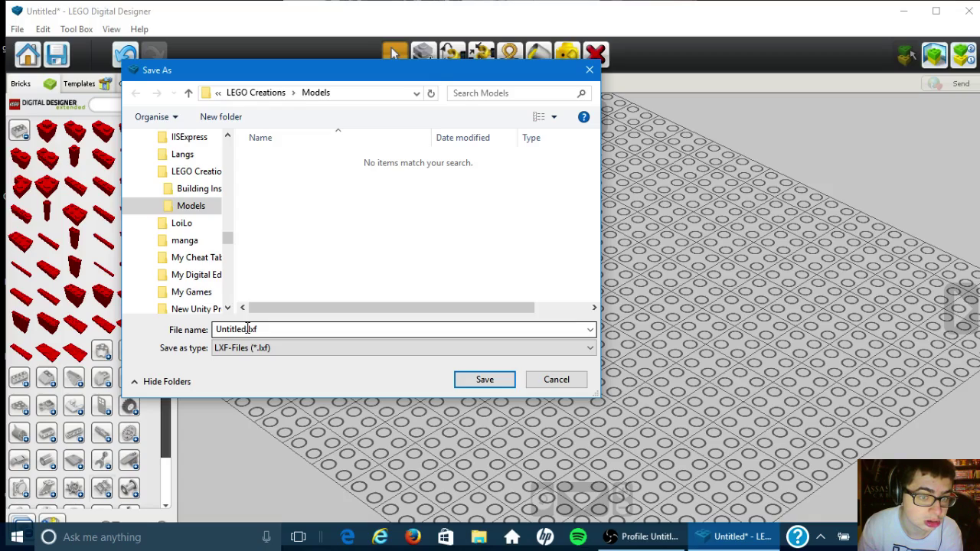
double_click(247, 329)
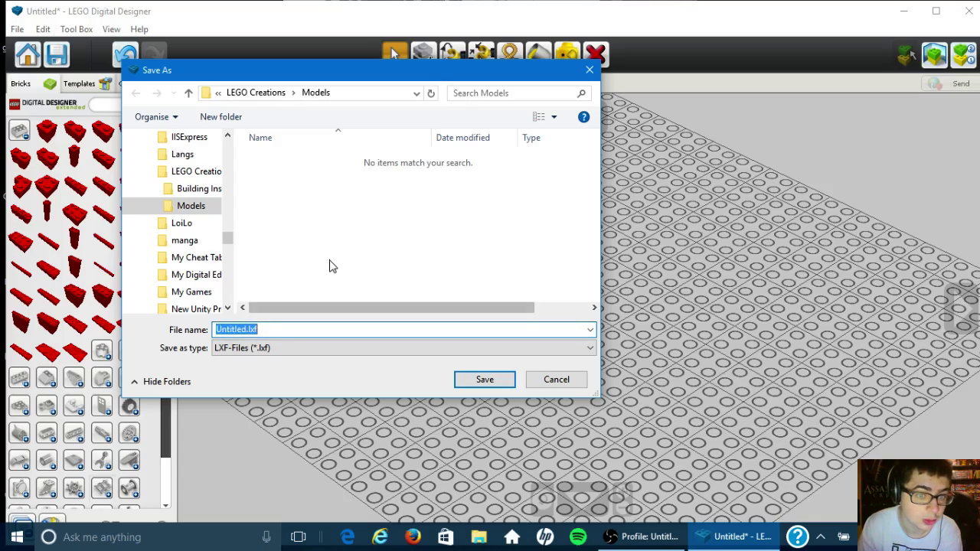
key(End)
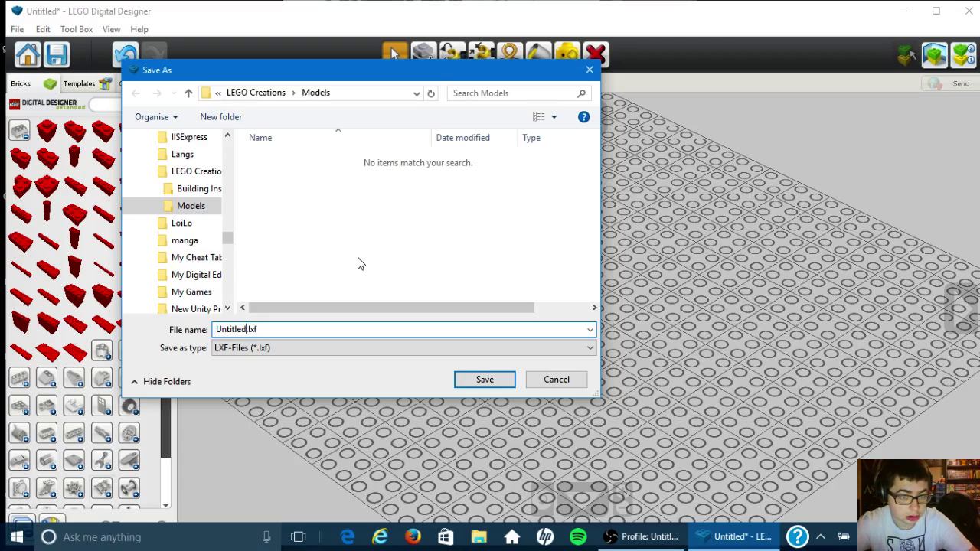
key(BackSpace)
key(BackSpace)
key(BackSpace)
key(BackSpace)
key(BackSpace)
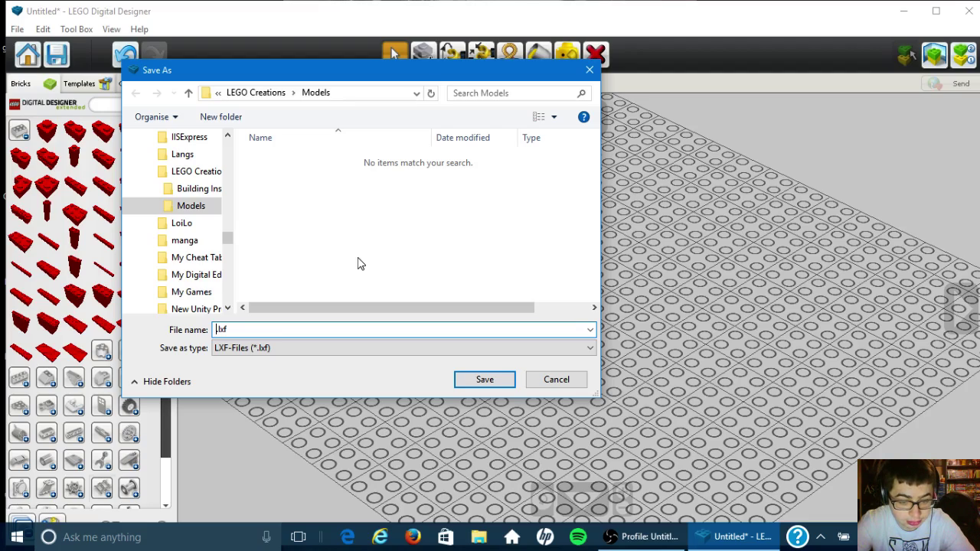
text(to)
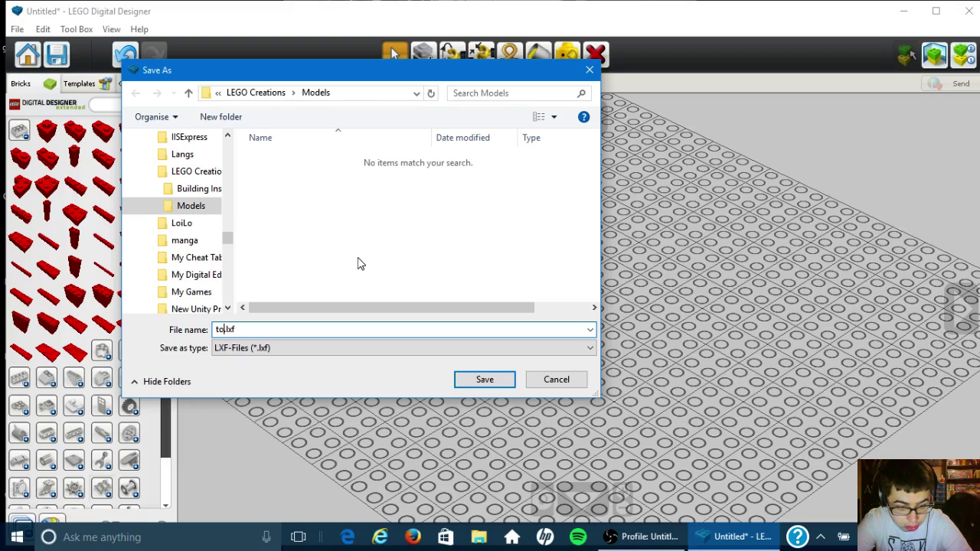
text(nch)
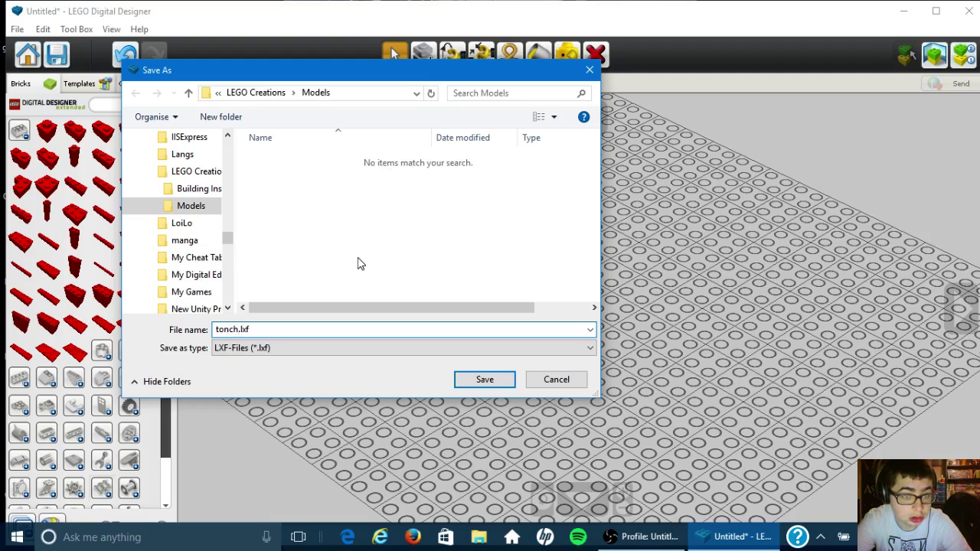
text(toll)
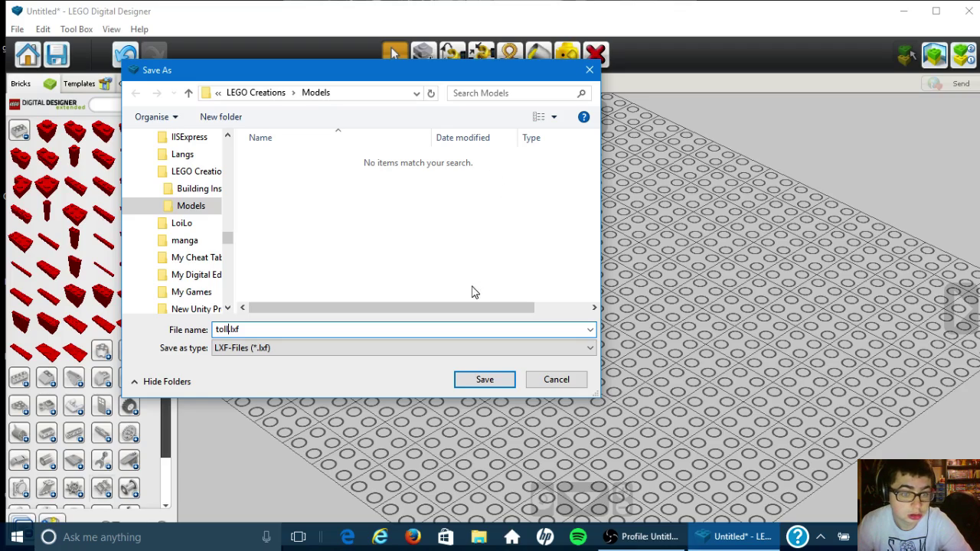
click(483, 377)
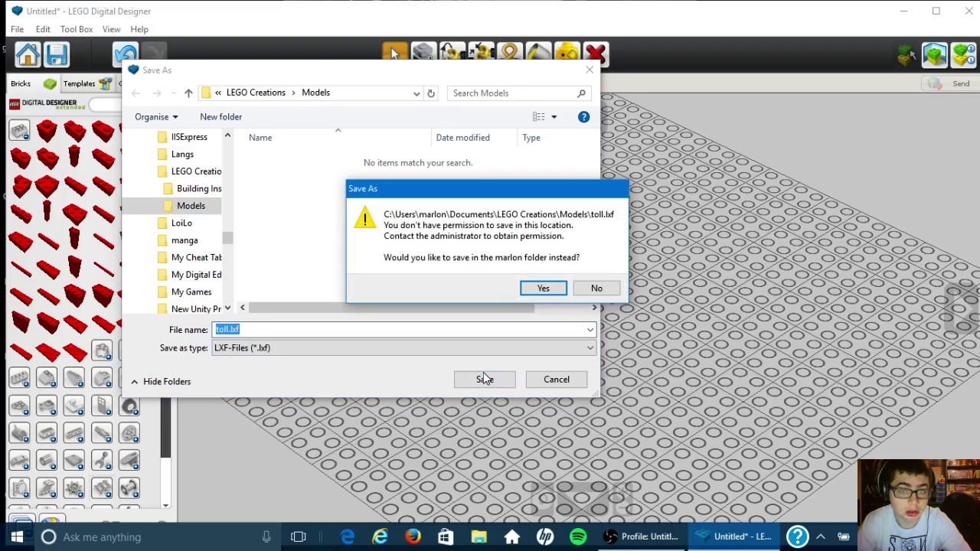
click(594, 289)
Dismiss the OneDrive welcome window and save toll.lxf in the Downloads folder.
click(364, 93)
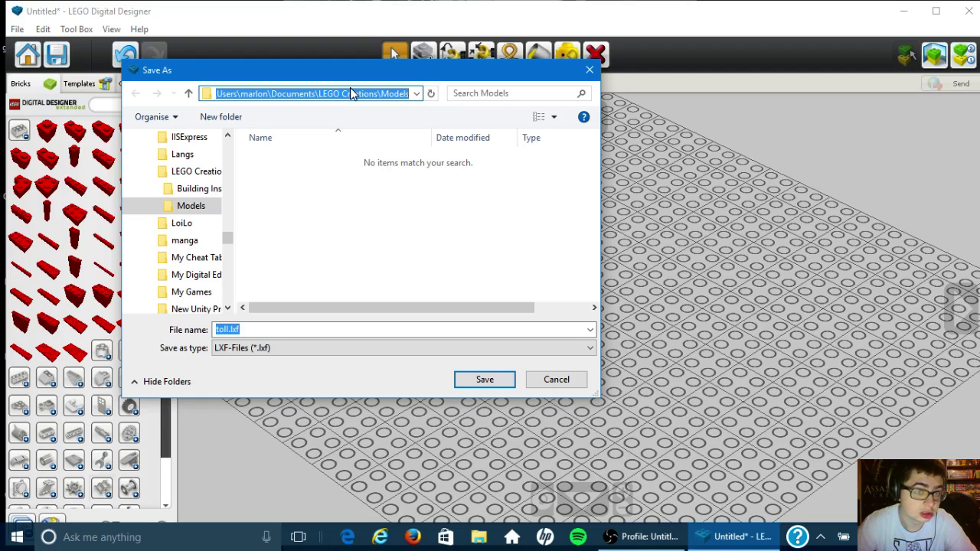
scroll(148, 237, up, 2)
scroll(148, 238, up, 15)
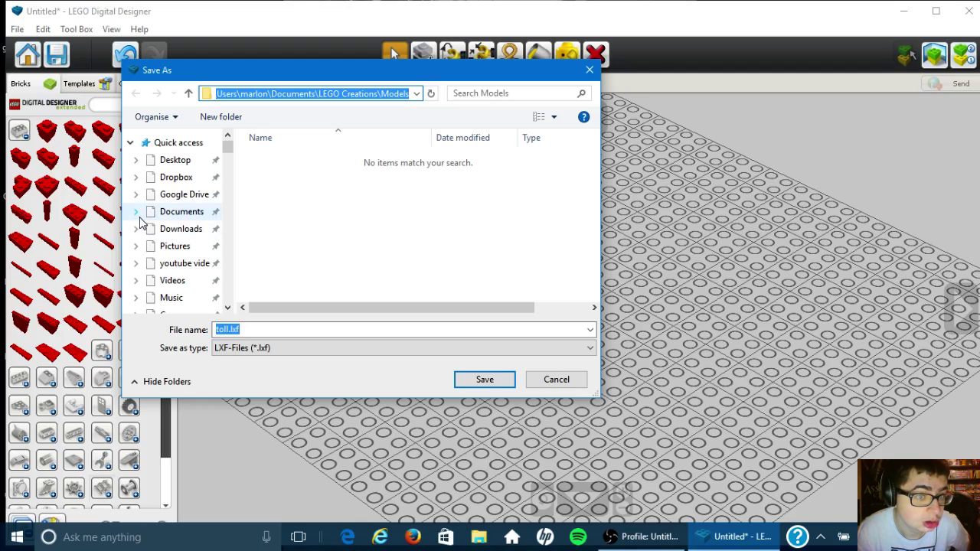
scroll(142, 225, down, 2)
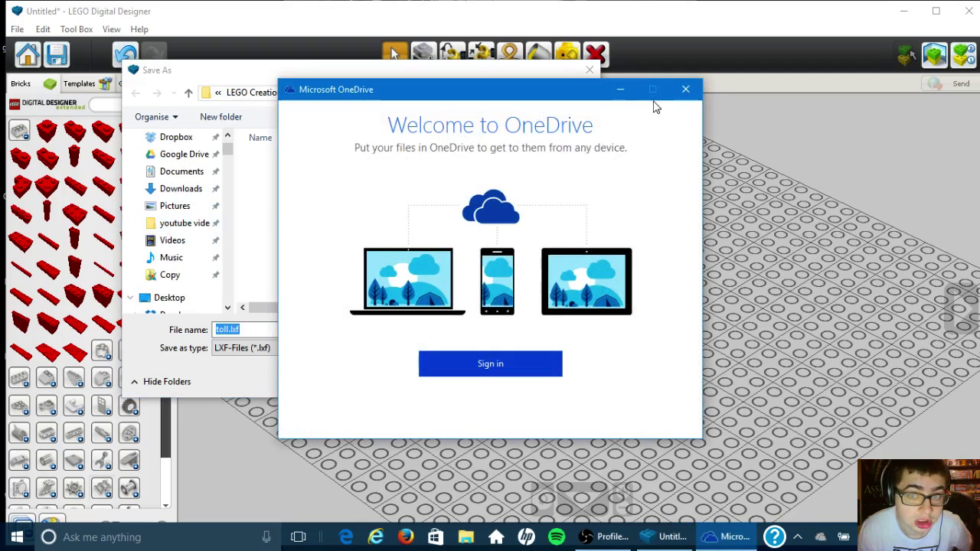
click(686, 89)
click(156, 191)
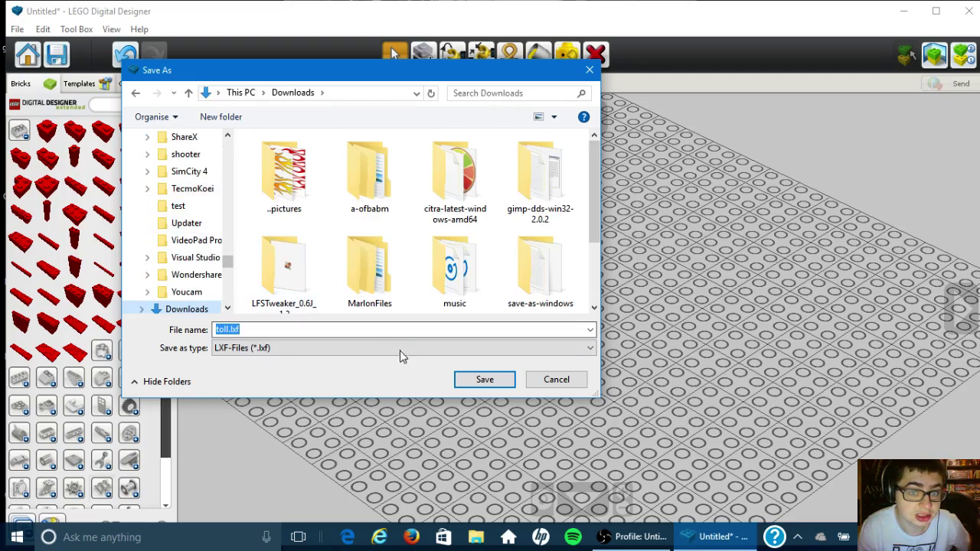
click(469, 377)
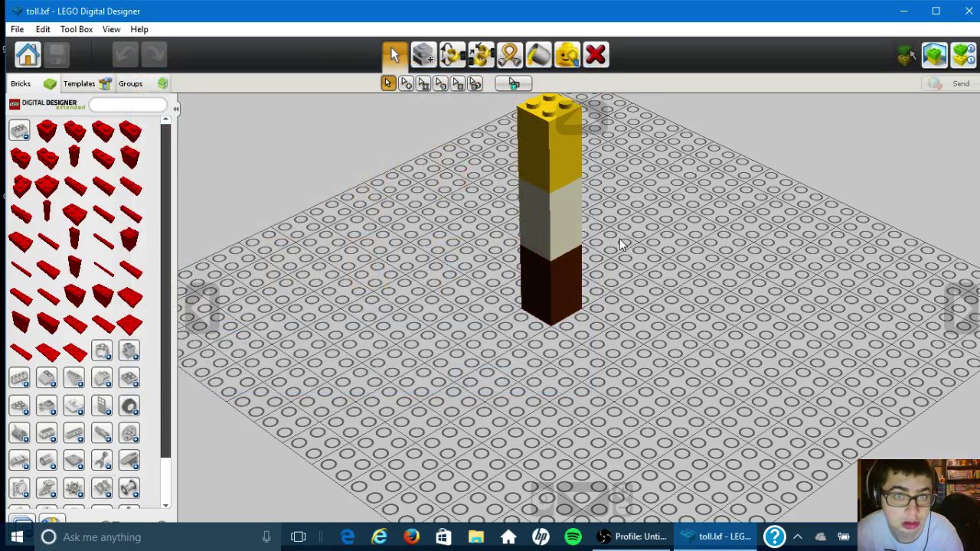
Take a screenshot of the model and save it as the PNG image toll.png in the Downloads folder.
click(76, 29)
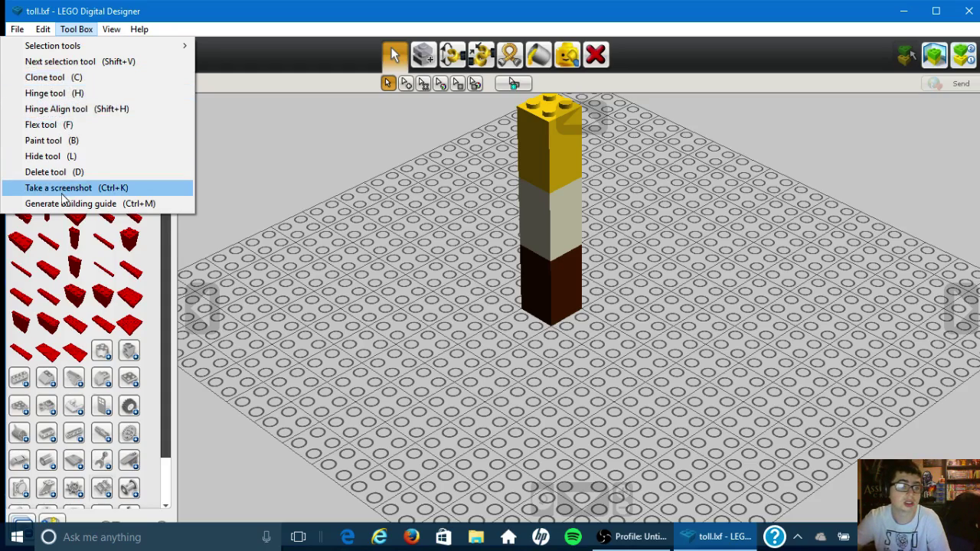
click(59, 193)
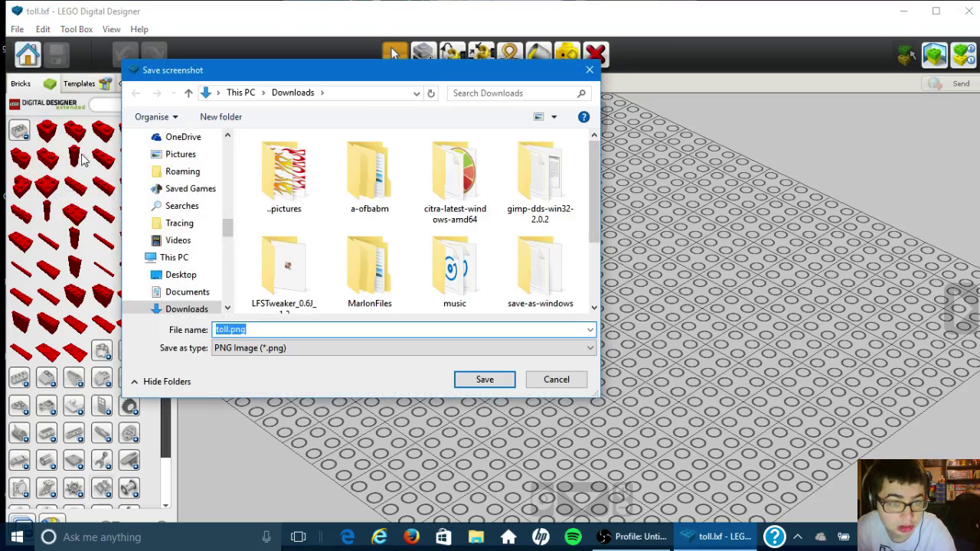
scroll(405, 245, down, 1)
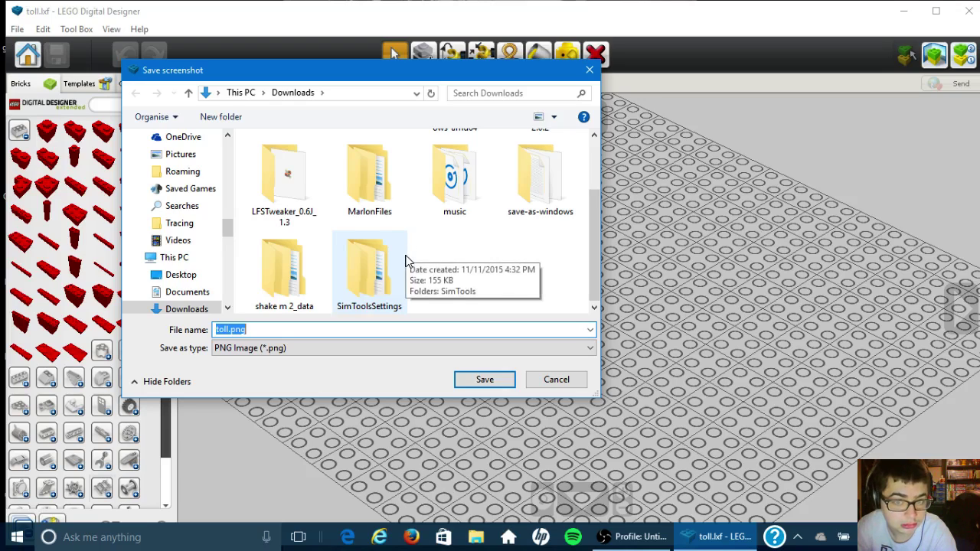
scroll(413, 260, up, 1)
scroll(419, 268, down, 1)
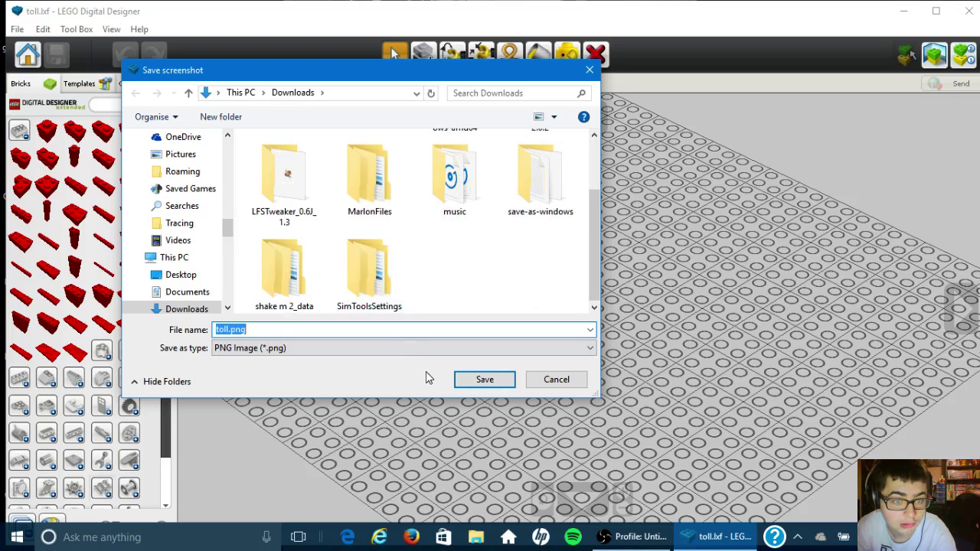
click(456, 381)
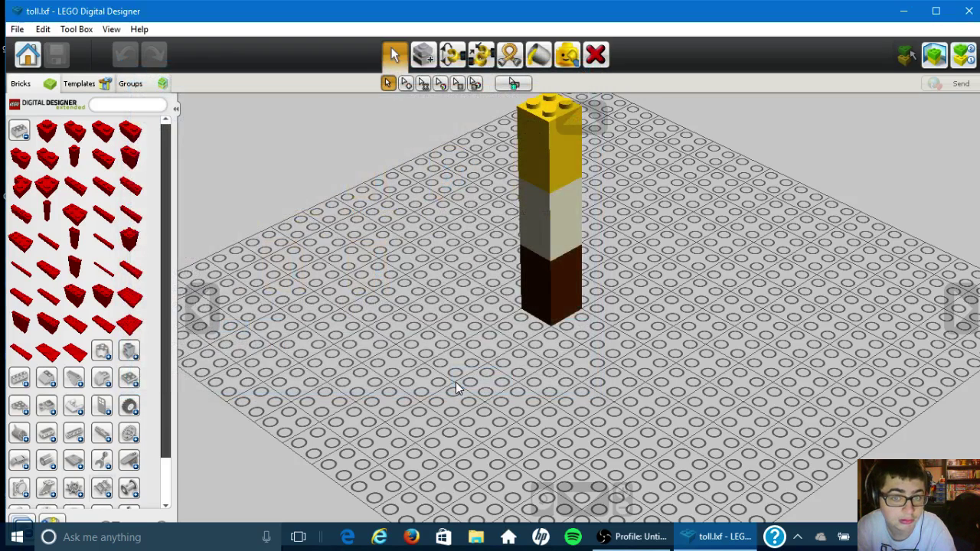
Close LEGO Digital Designer and locate the toll.lxf and toll.png files in the Downloads folder in File Explorer.
click(969, 10)
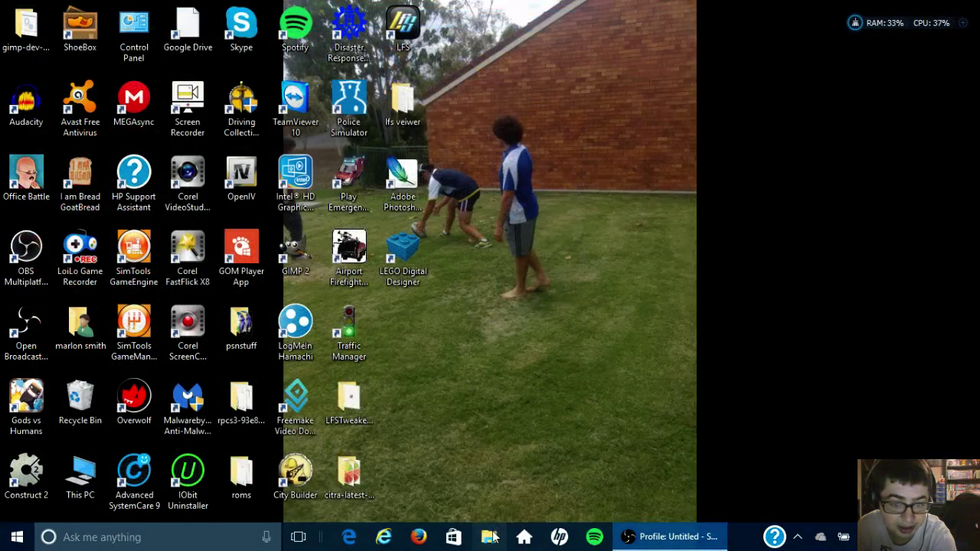
click(490, 537)
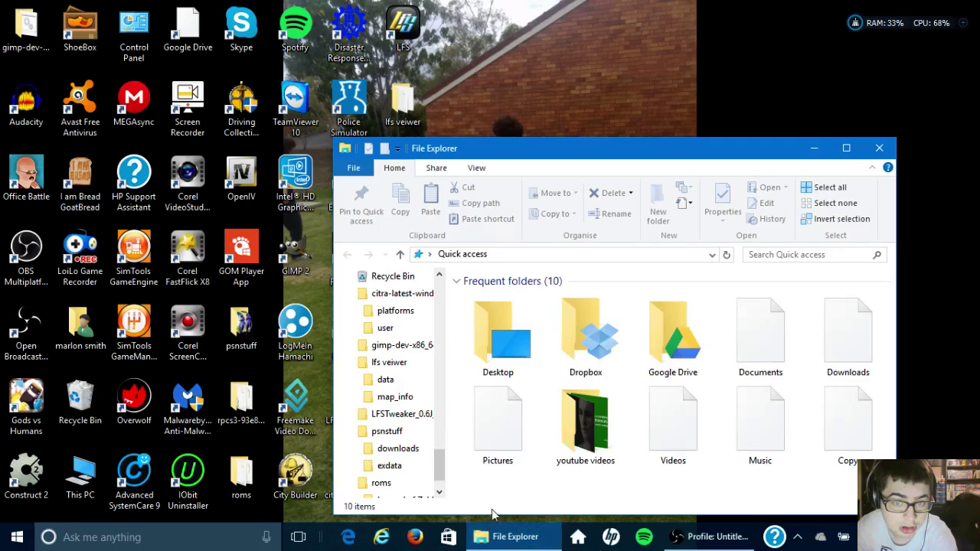
double_click(824, 346)
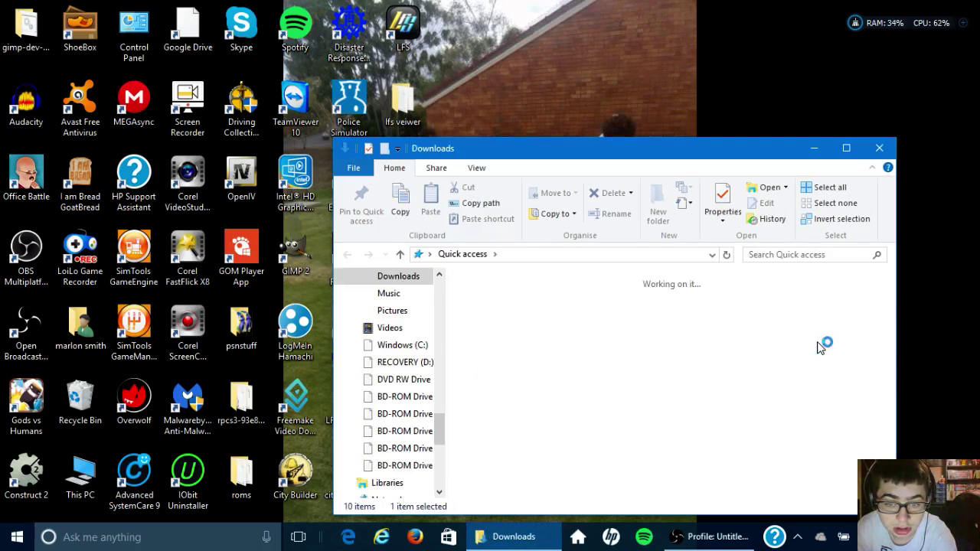
scroll(789, 389, down, 3)
scroll(754, 420, down, 10)
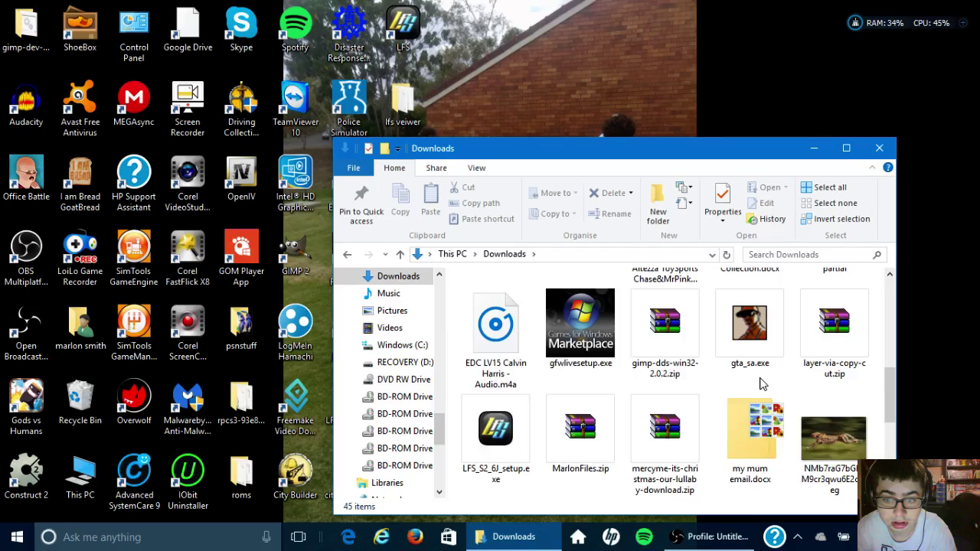
scroll(754, 420, down, 1)
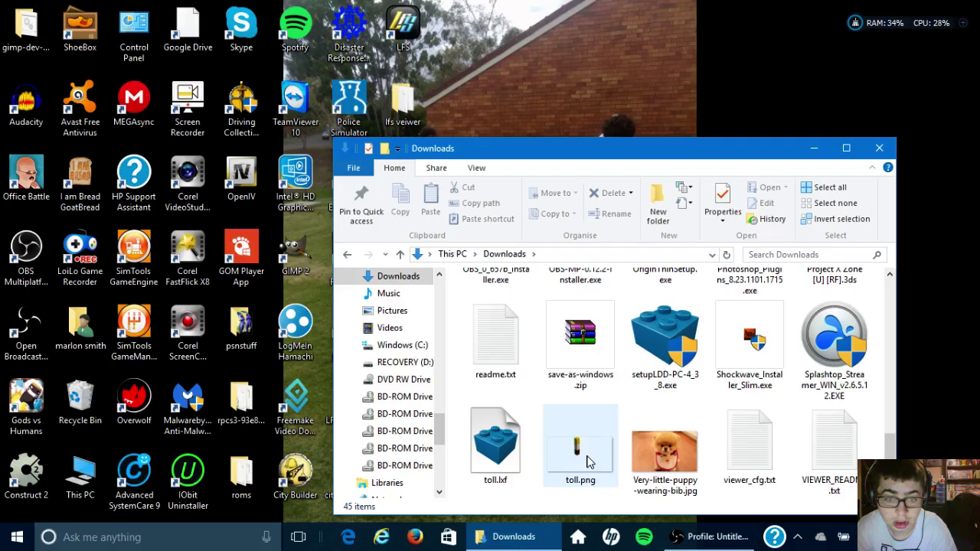
mouse_move(585, 393)
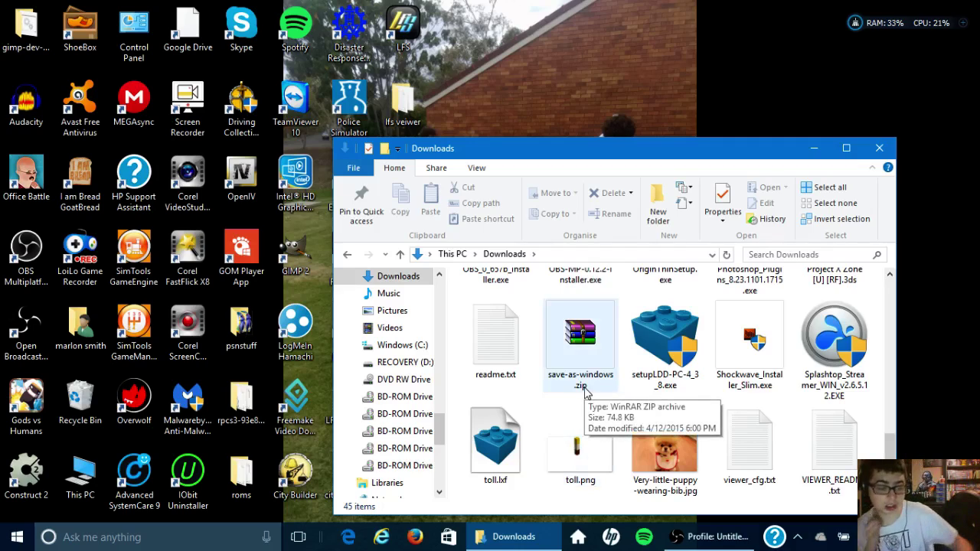
Open the %appdata% Roaming folder and go into the Warner Bros. Interactive Entertainment folder.
key(super+r)
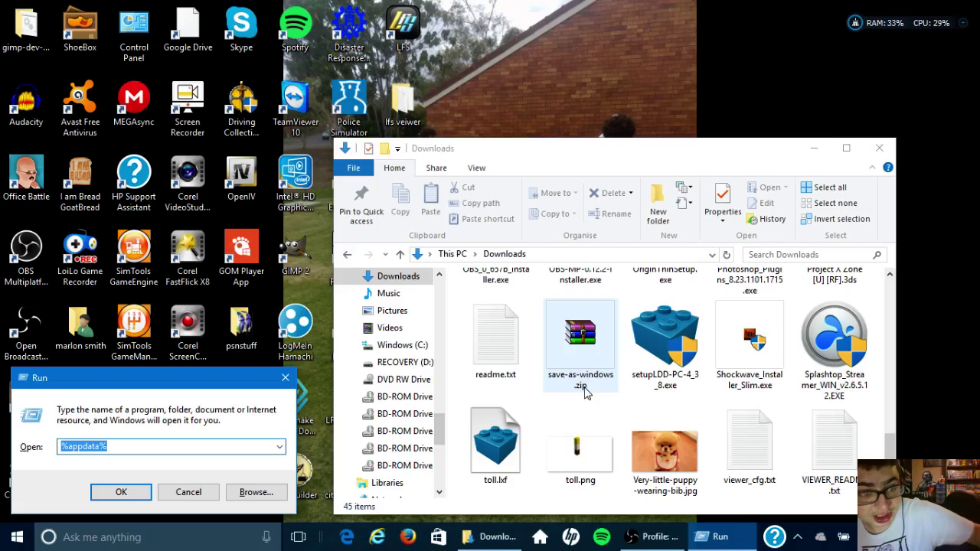
key(Return)
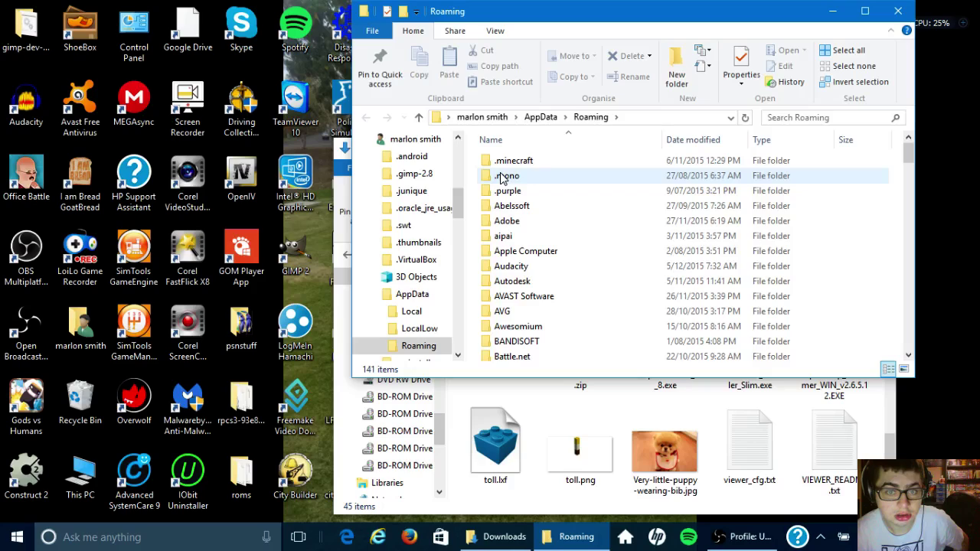
scroll(528, 211, down, 20)
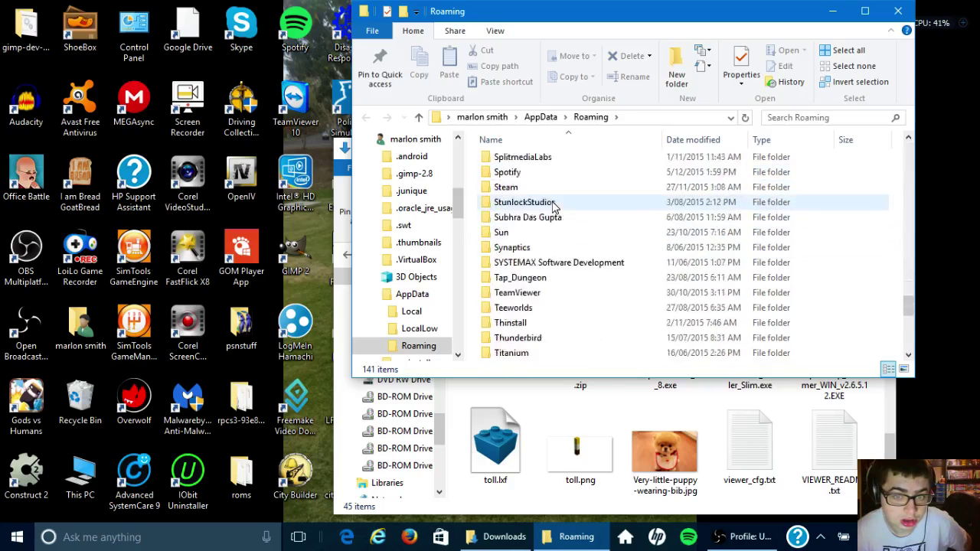
double_click(545, 187)
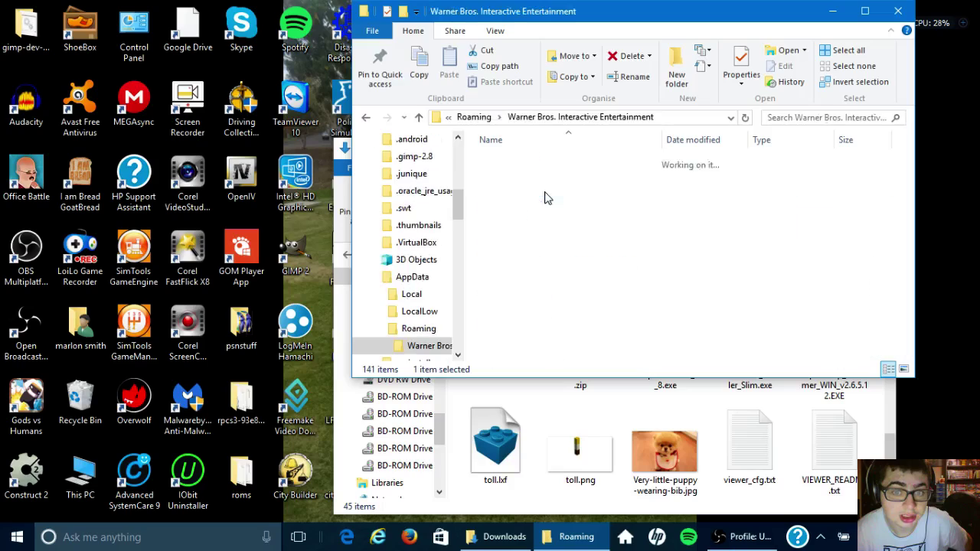
Open the LEGOWorlds folder, go into MODS and open its MODELS subfolder.
double_click(536, 162)
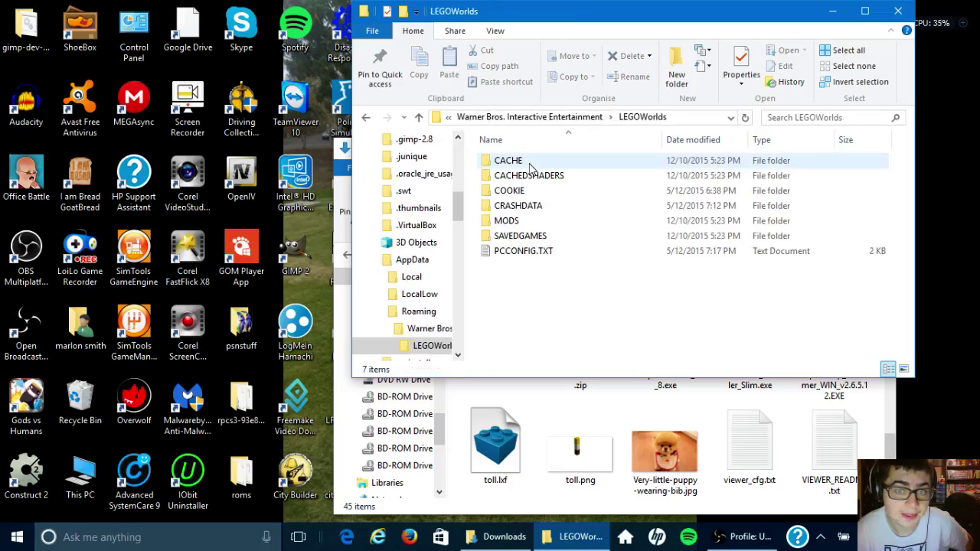
click(553, 208)
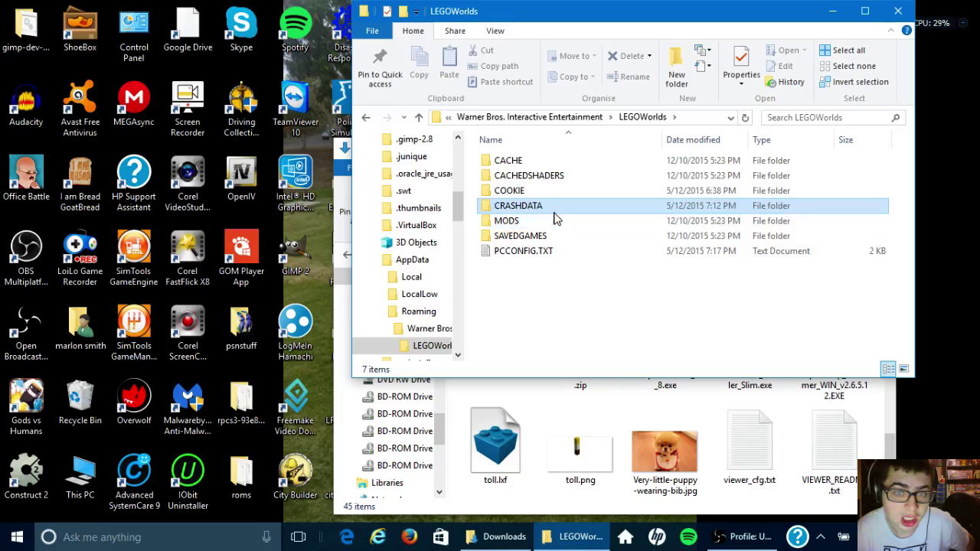
double_click(553, 221)
double_click(512, 163)
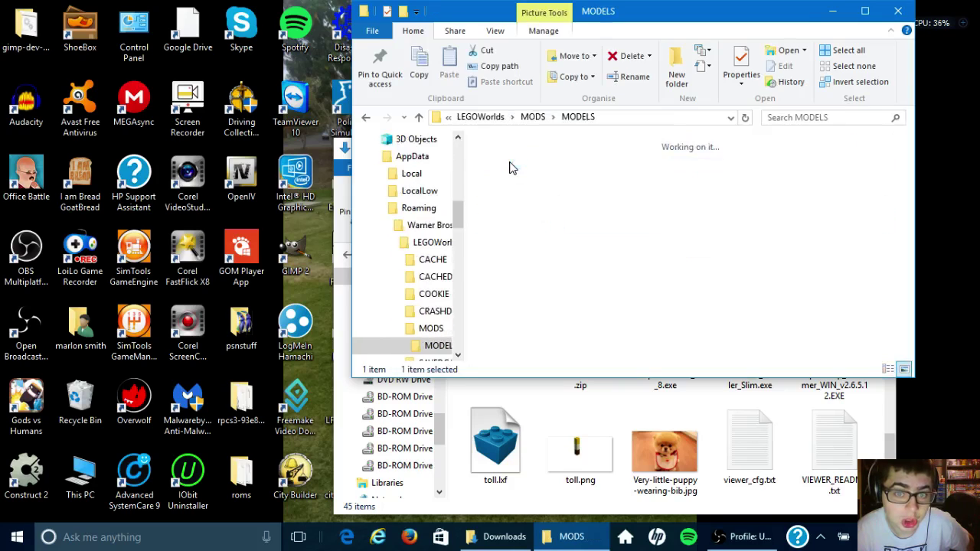
Move toll.lxf and toll.png from Downloads into the LEGO Worlds MODELS folder and close both folder windows.
drag(650, 19, 317, 90)
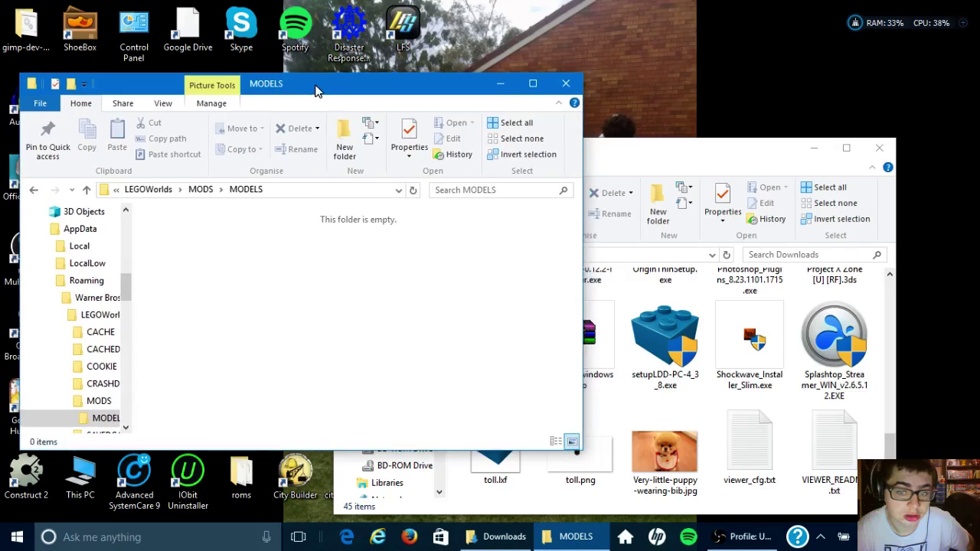
drag(698, 160, 786, 113)
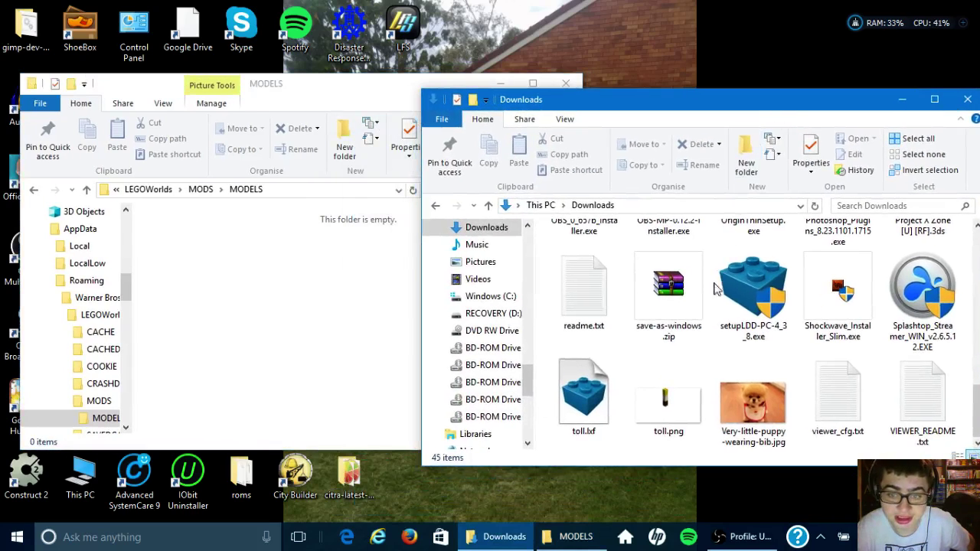
drag(680, 443, 402, 347)
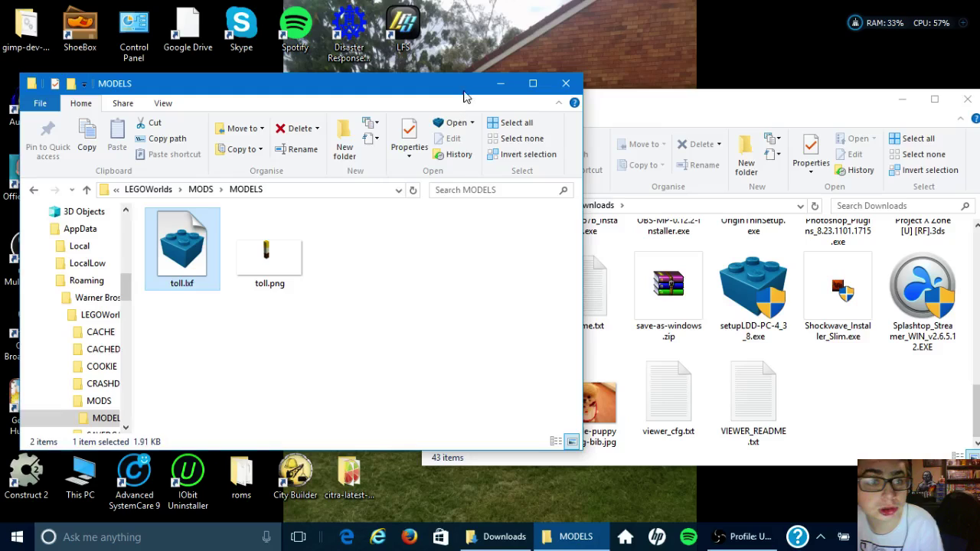
click(565, 82)
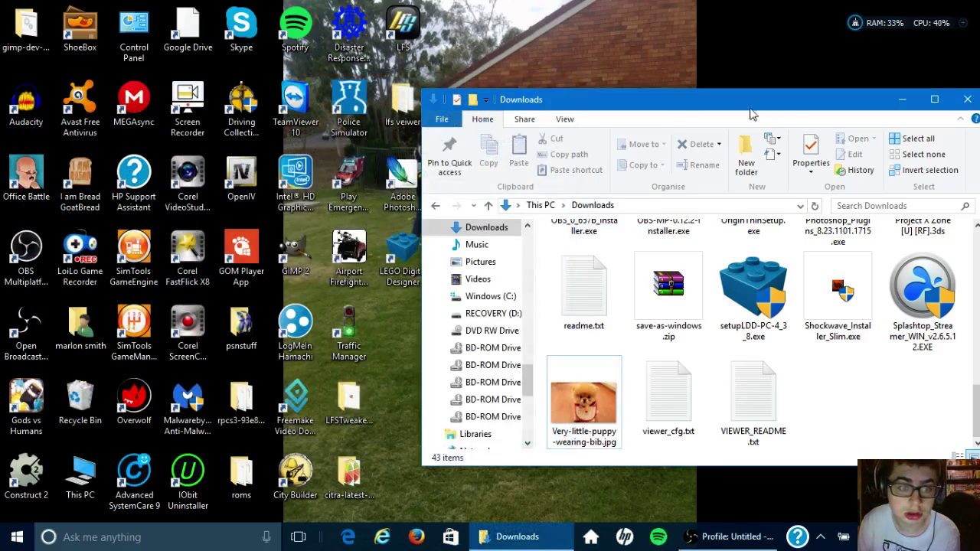
click(967, 100)
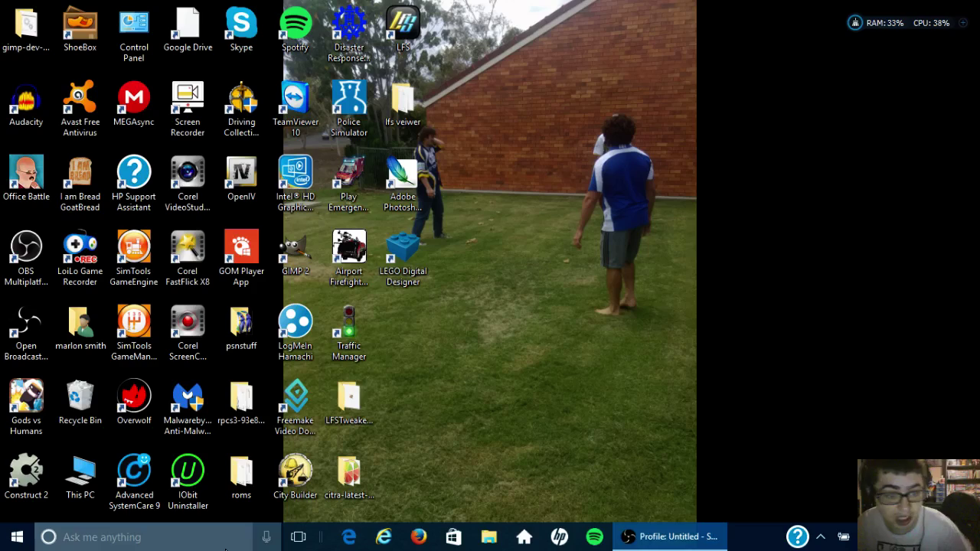
Search Windows for "steam", launch the Steam desktop app and close its update news.
click(226, 545)
text(steam)
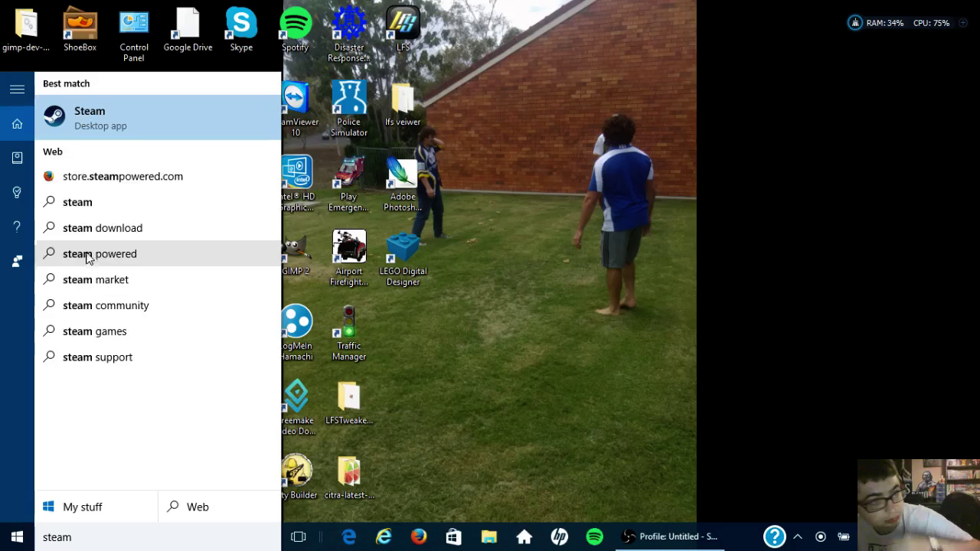
right_click(67, 125)
click(71, 144)
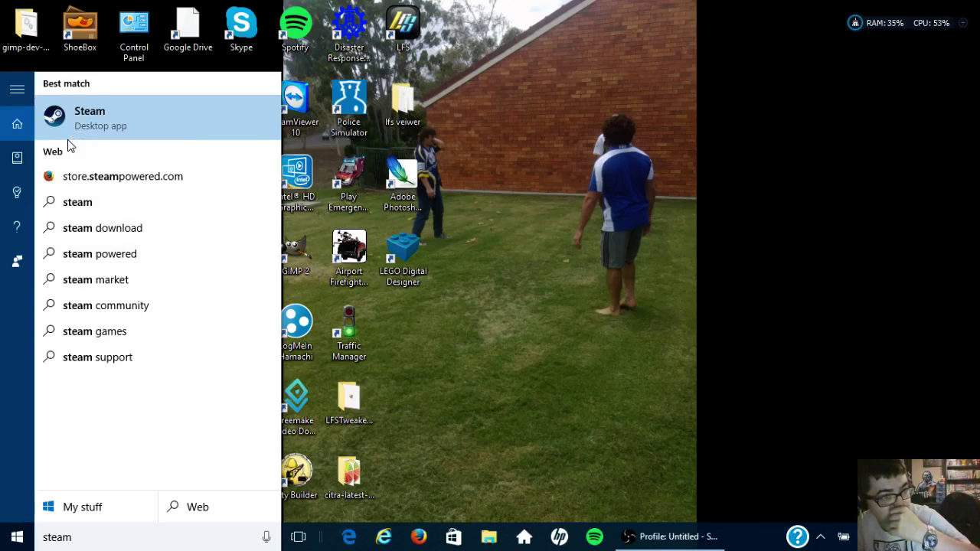
right_click(81, 136)
click(99, 147)
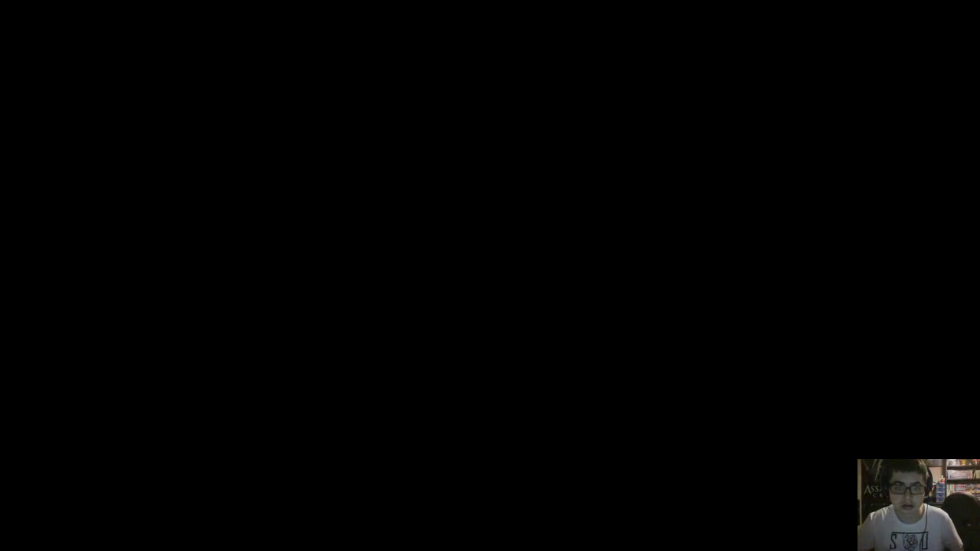
click(589, 304)
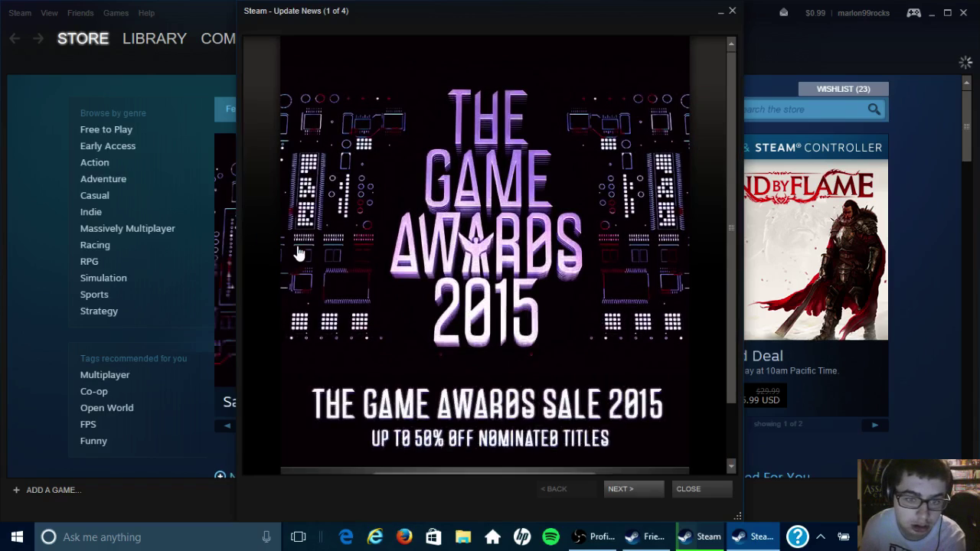
scroll(298, 257, down, 2)
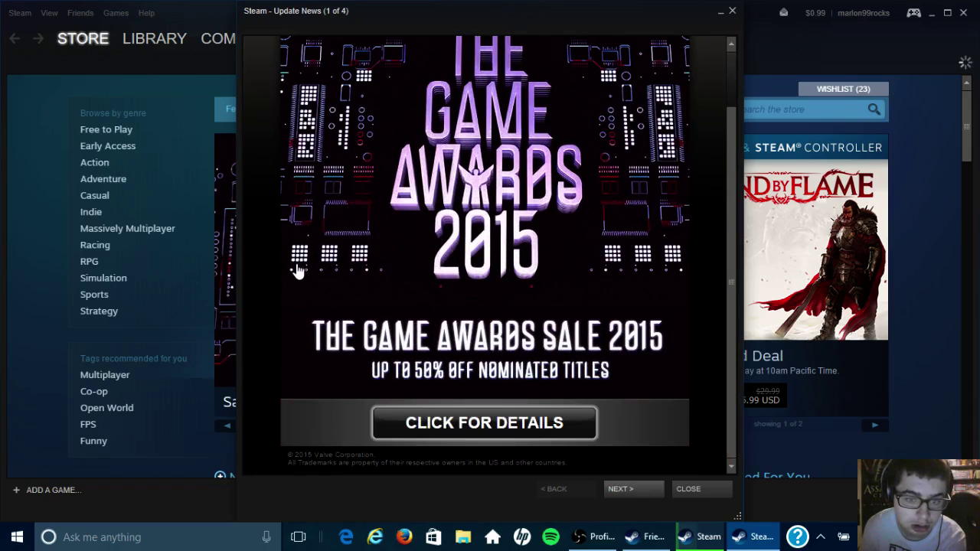
click(678, 488)
Browse the Steam store front page, looking over the recent updates, popular new releases and specials.
scroll(513, 340, down, 5)
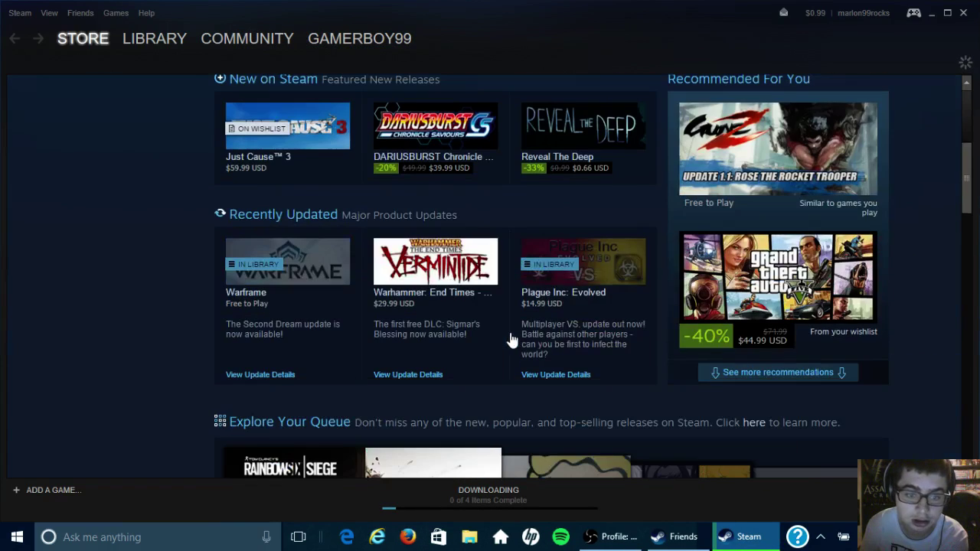
scroll(484, 349, down, 4)
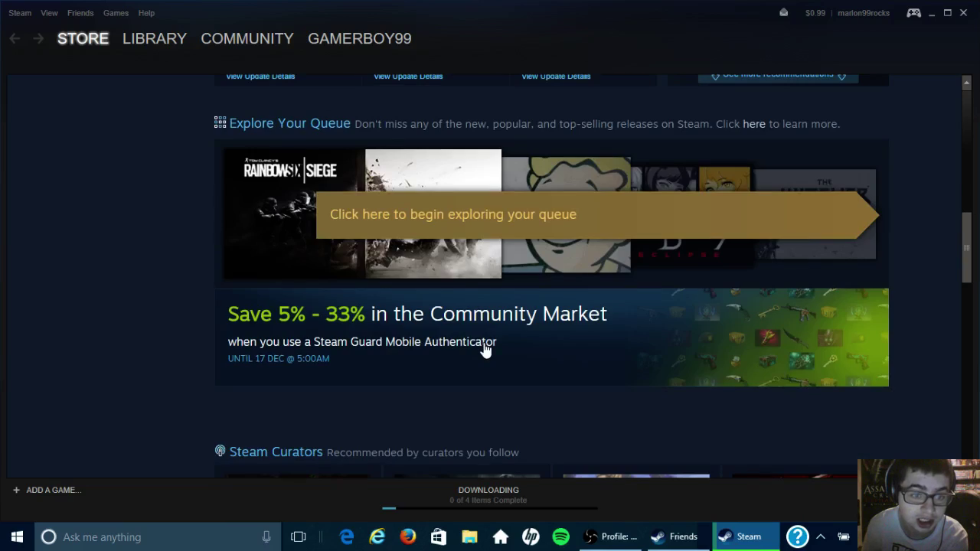
scroll(484, 349, down, 4)
scroll(477, 350, up, 1)
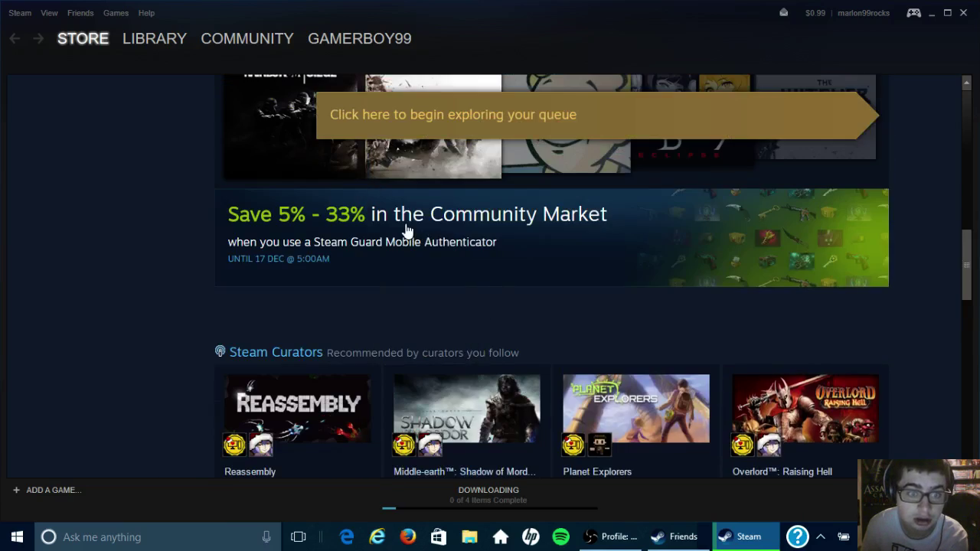
scroll(385, 249, down, 5)
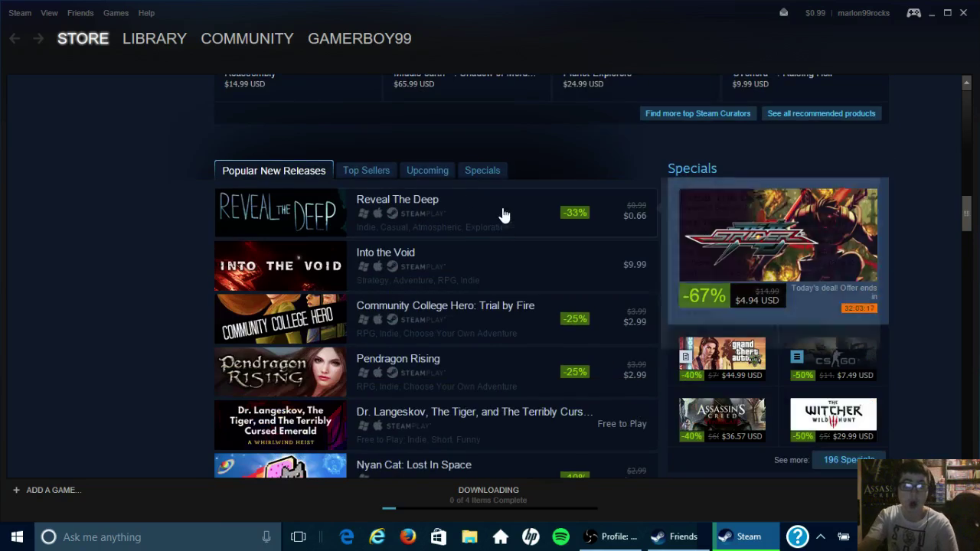
mouse_move(503, 218)
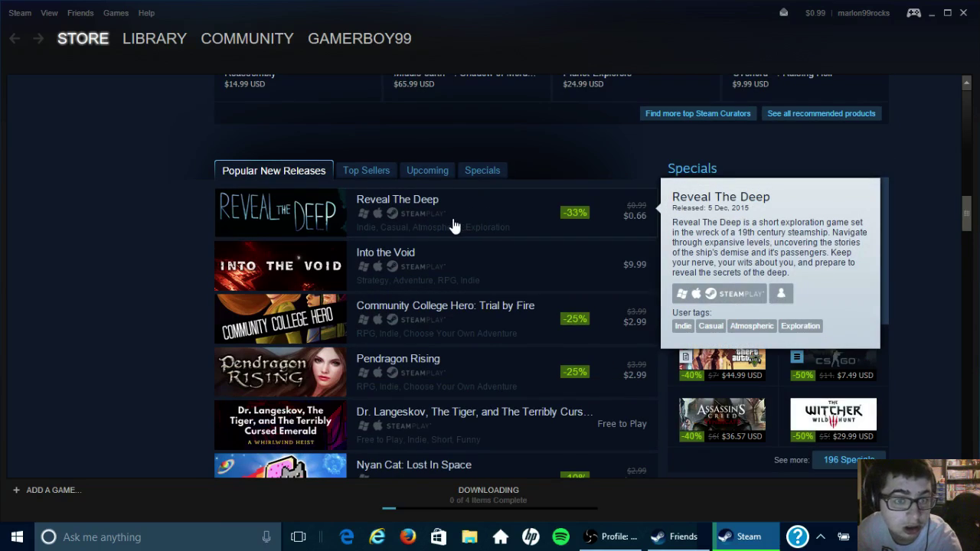
mouse_move(448, 291)
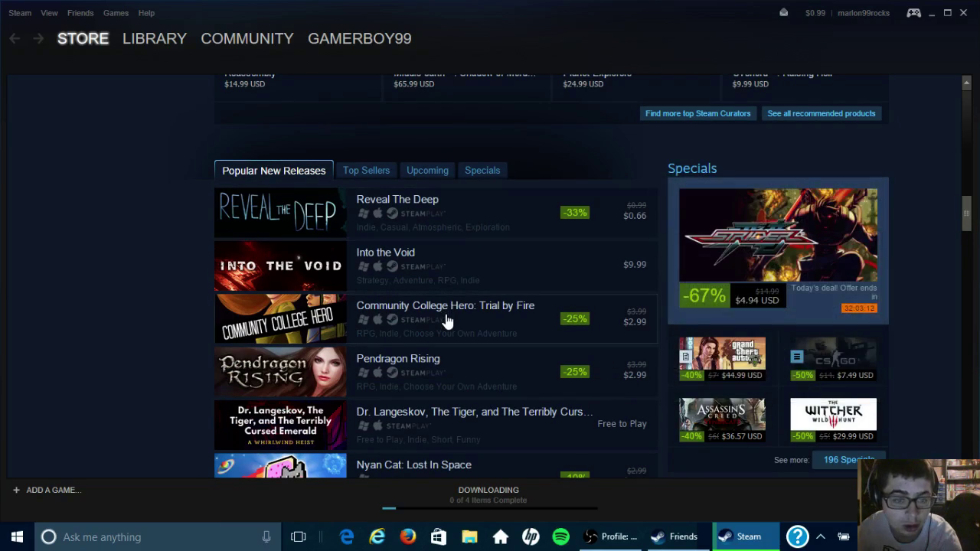
scroll(449, 321, down, 1)
scroll(444, 328, down, 2)
scroll(431, 334, down, 2)
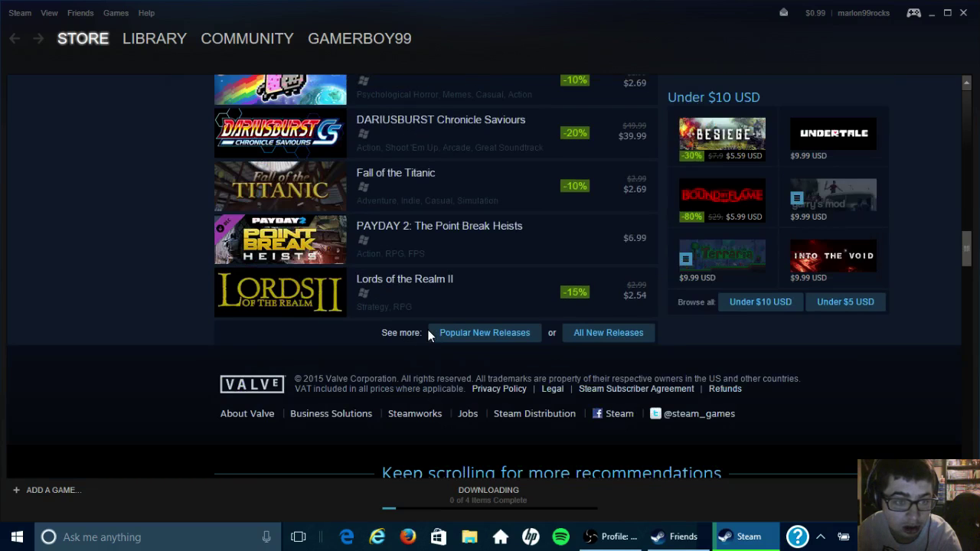
mouse_move(464, 265)
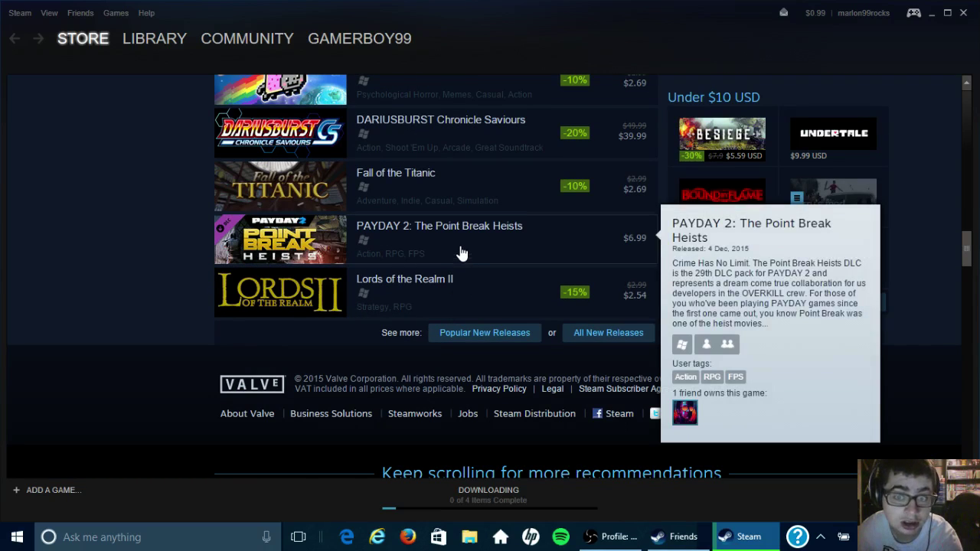
scroll(461, 254, up, 5)
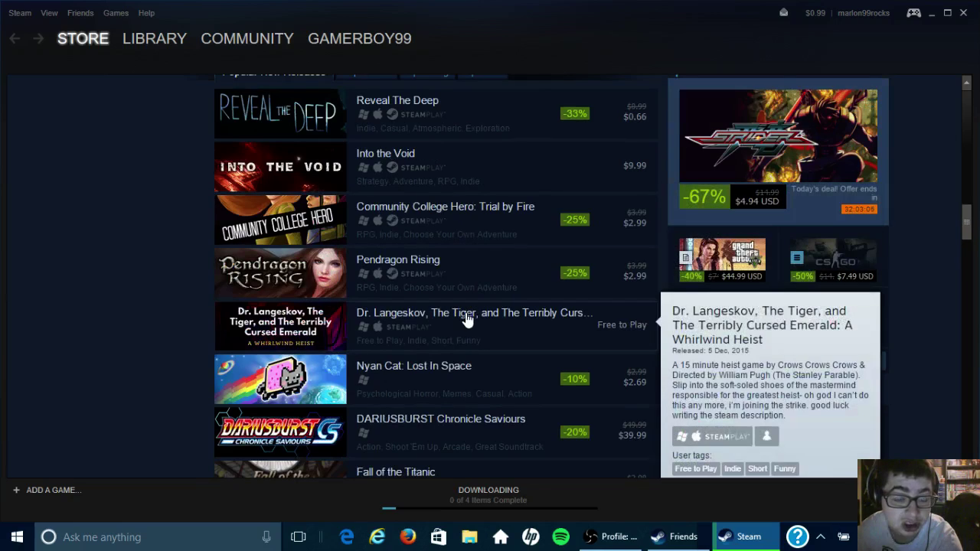
scroll(355, 163, up, 10)
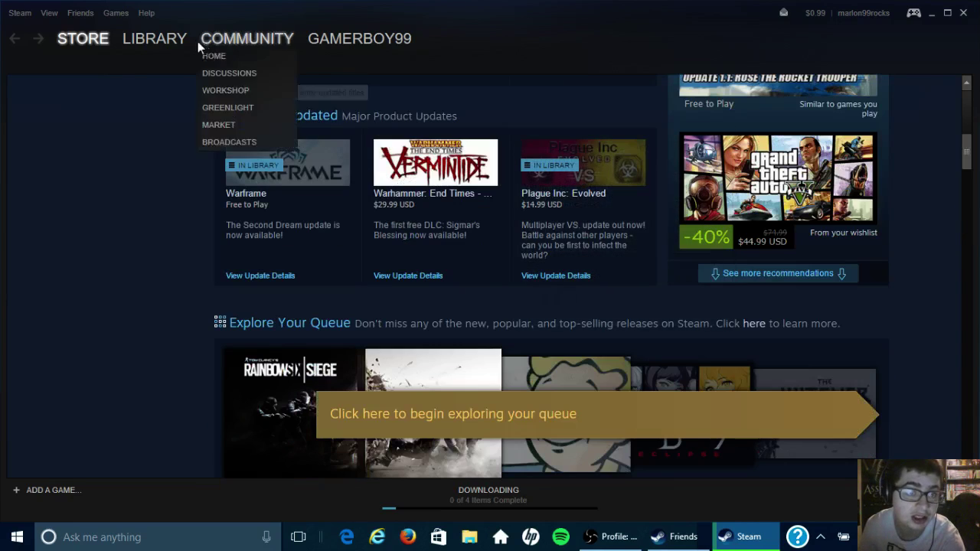
Start LEGO Worlds from the Steam game library and enter the world World-2.
click(176, 37)
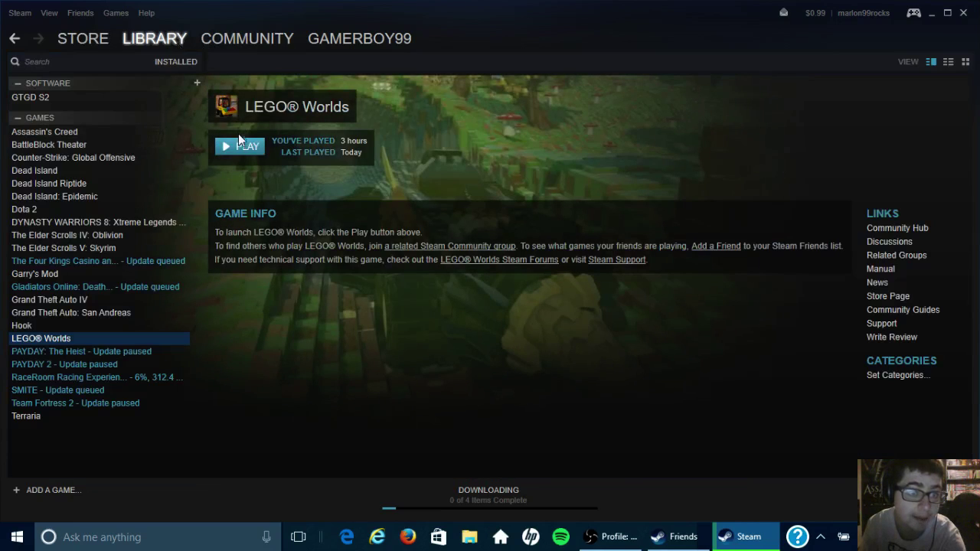
click(242, 147)
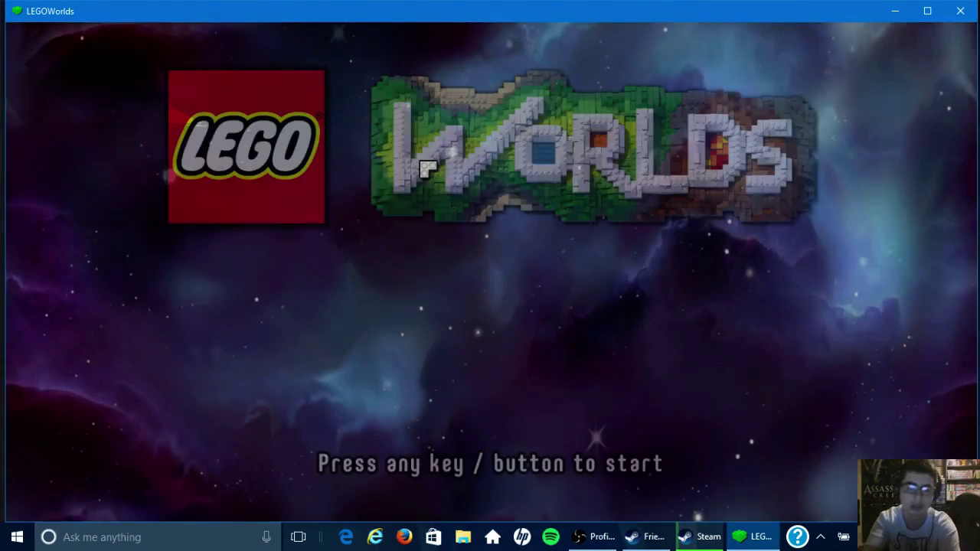
key(Return)
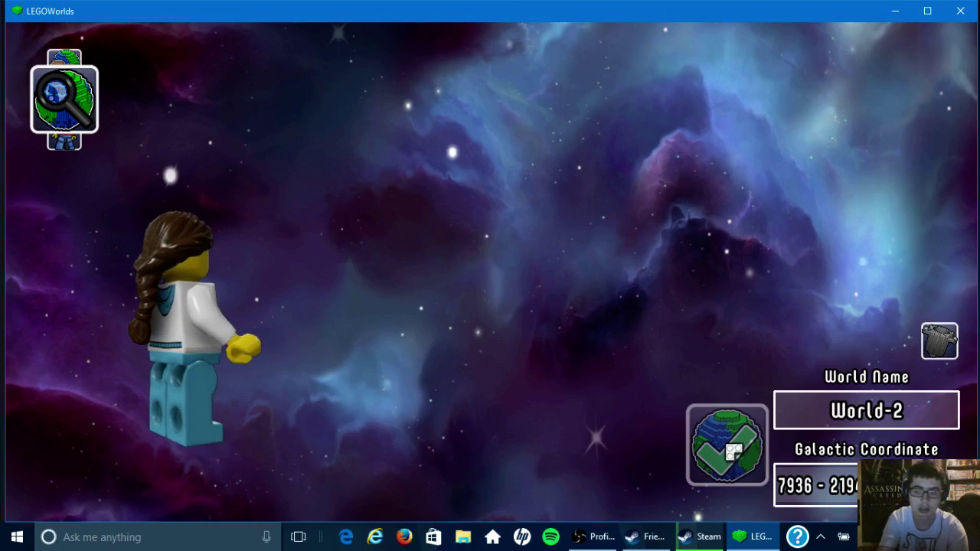
click(733, 453)
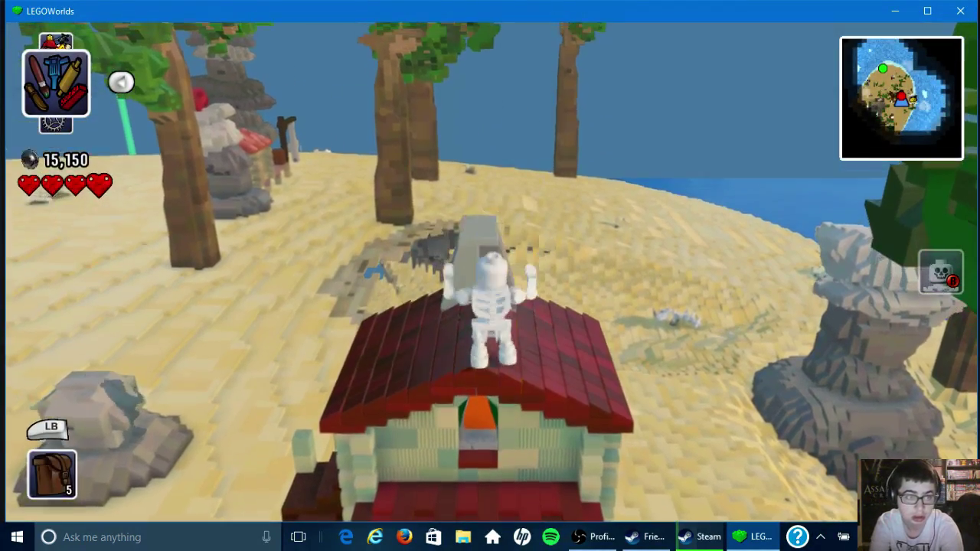
Open the collection of discovered characters and switch the player character to Explorer.
key(Tab)
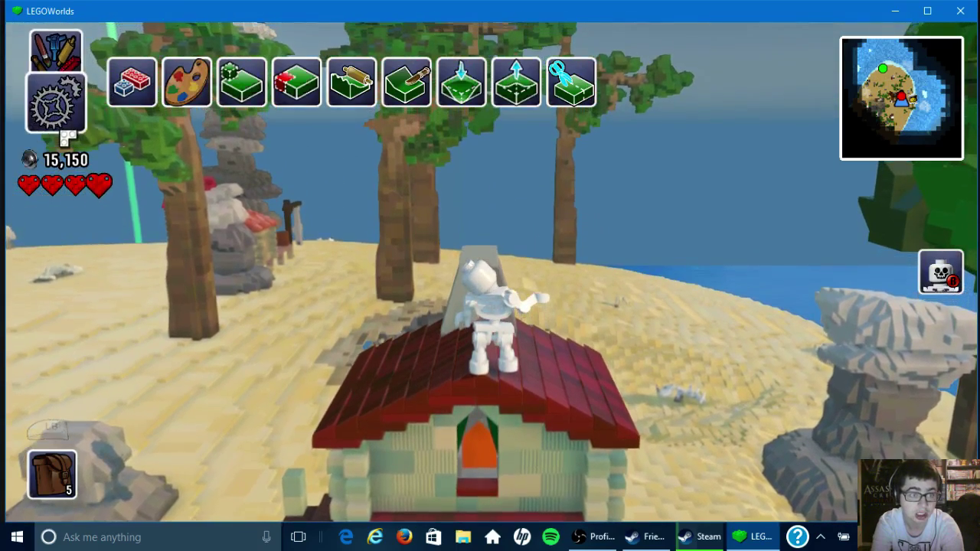
key(Tab)
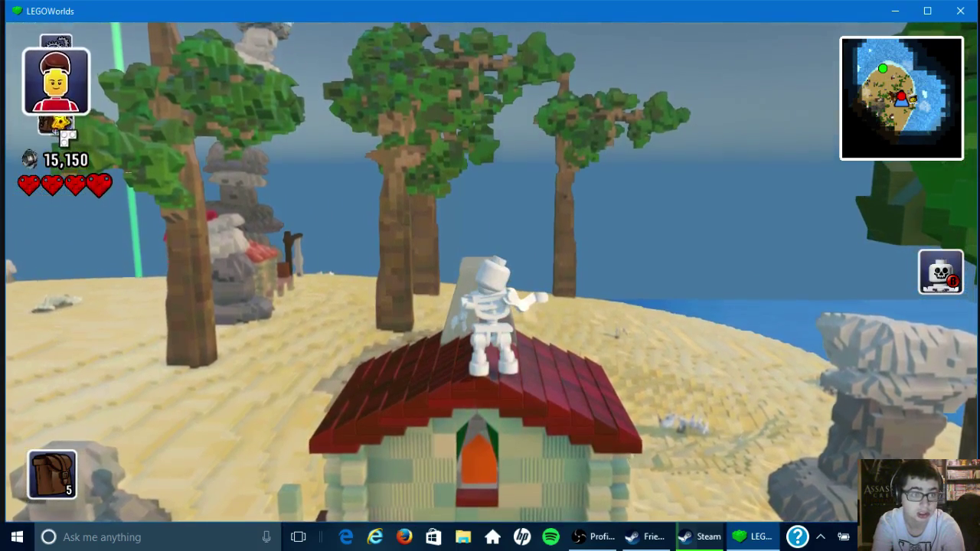
key(Tab)
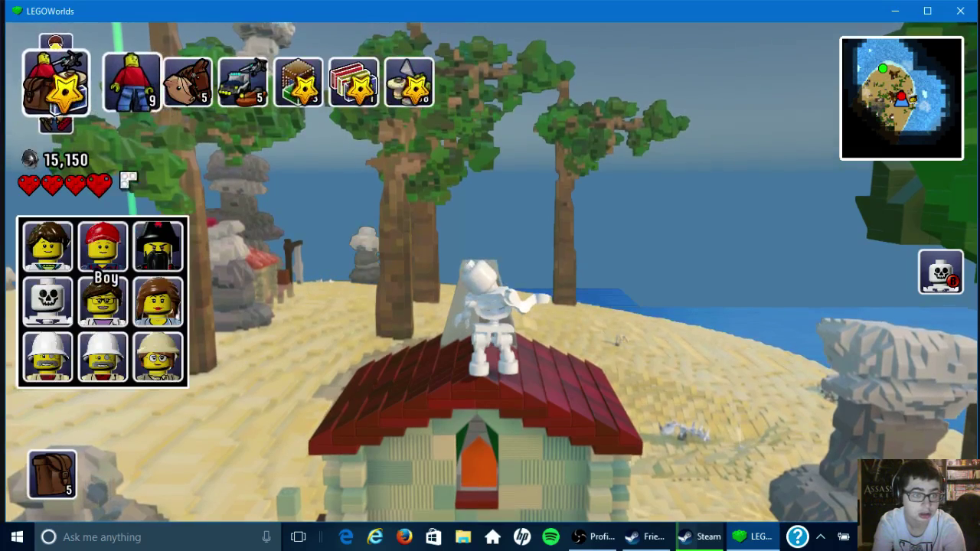
click(103, 247)
click(115, 255)
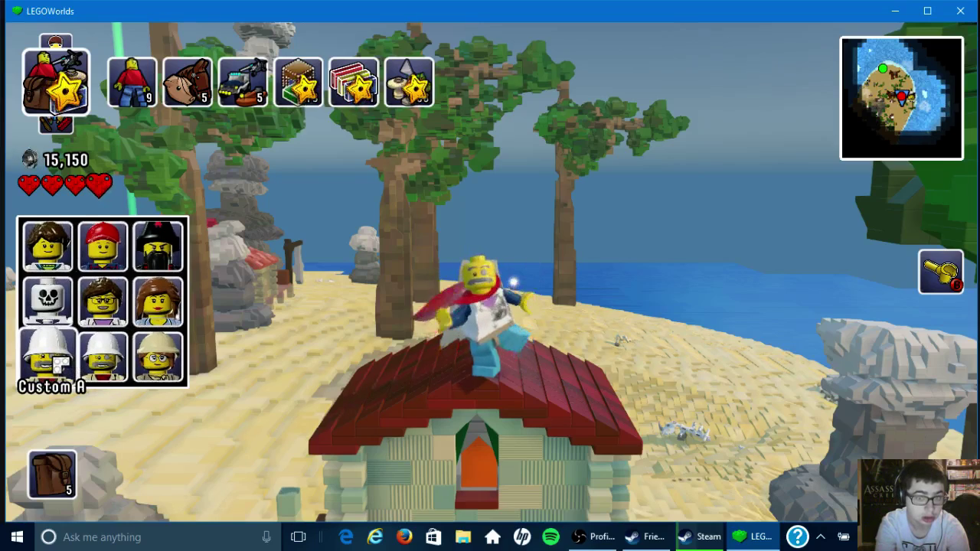
click(103, 356)
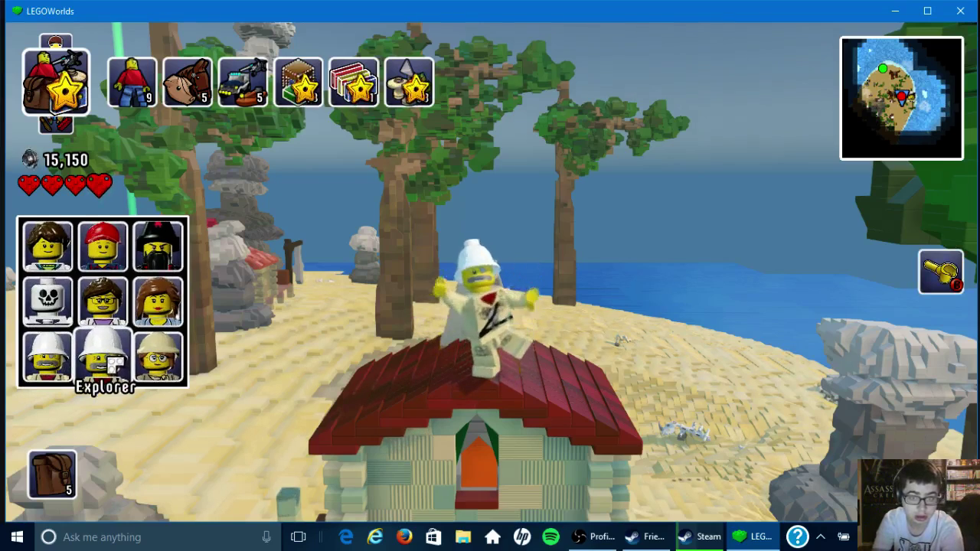
key(Escape)
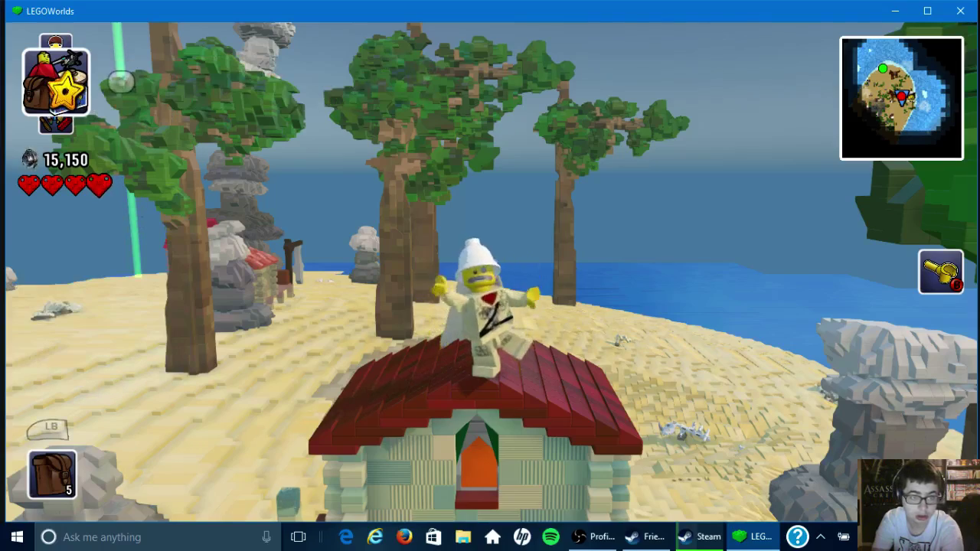
Walk the Explorer character off the house roof and out onto the sand in front of it.
key(s)
key(s)
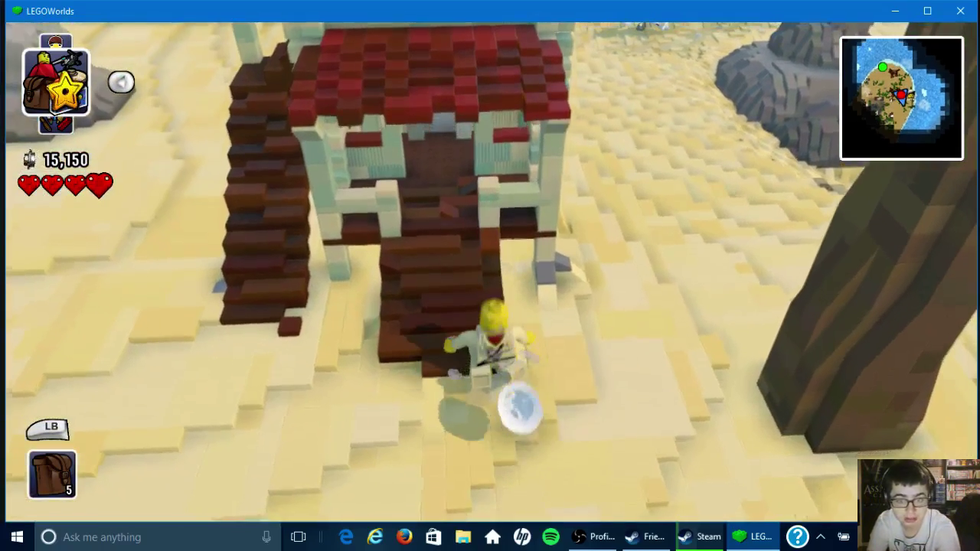
key(s)
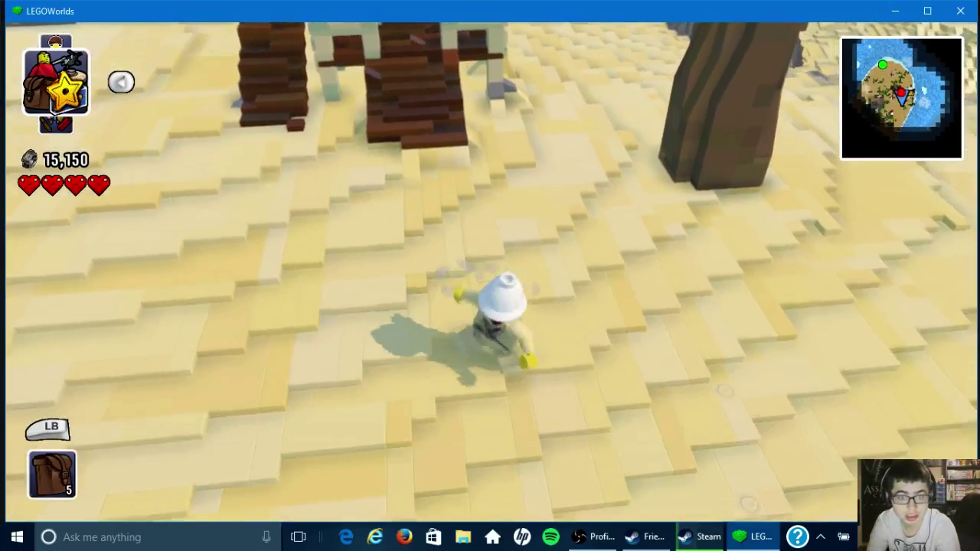
Look through the discovered Brick Builds collection for the imported tower model.
key(q)
scroll(490, 275, down, 4)
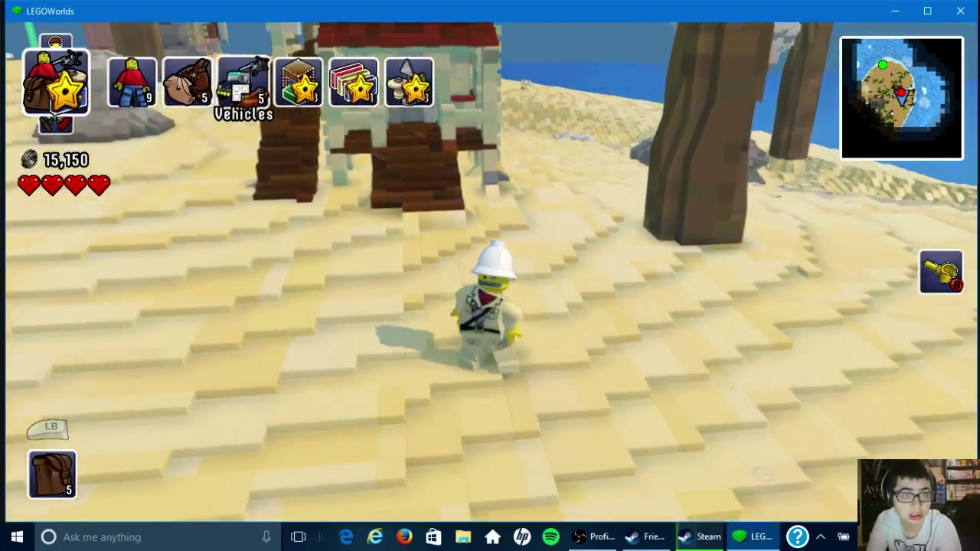
key(Return)
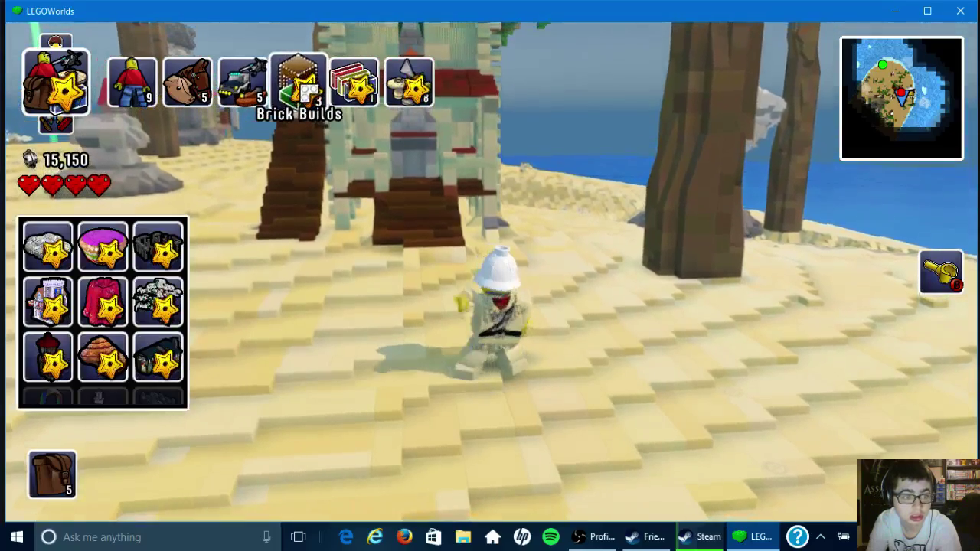
scroll(163, 408, down, 4)
scroll(163, 407, down, 6)
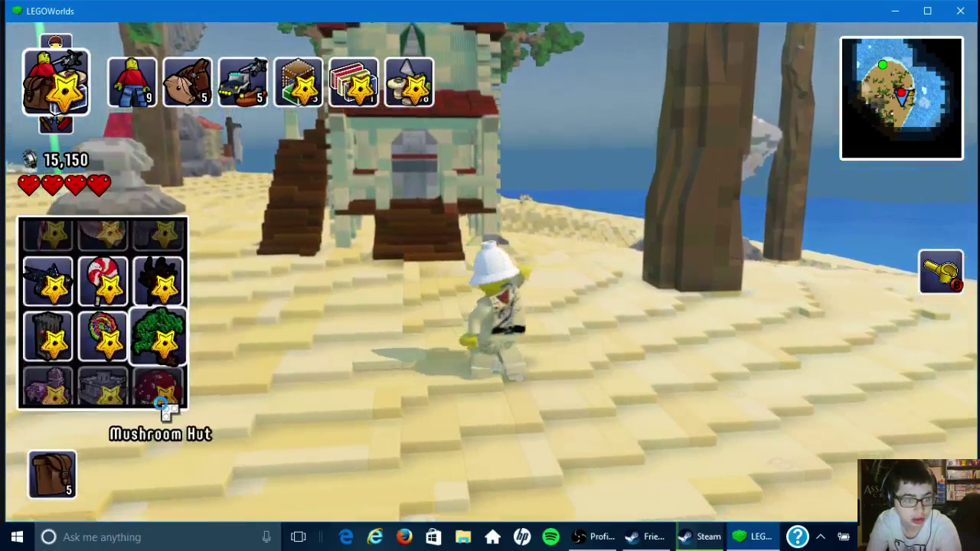
scroll(163, 407, down, 4)
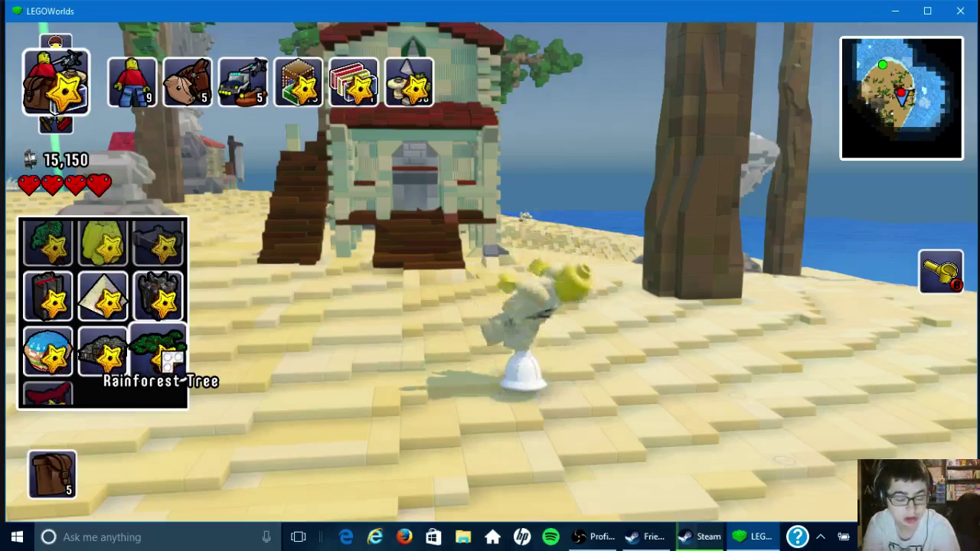
key(Down)
key(Down)
key(Down)
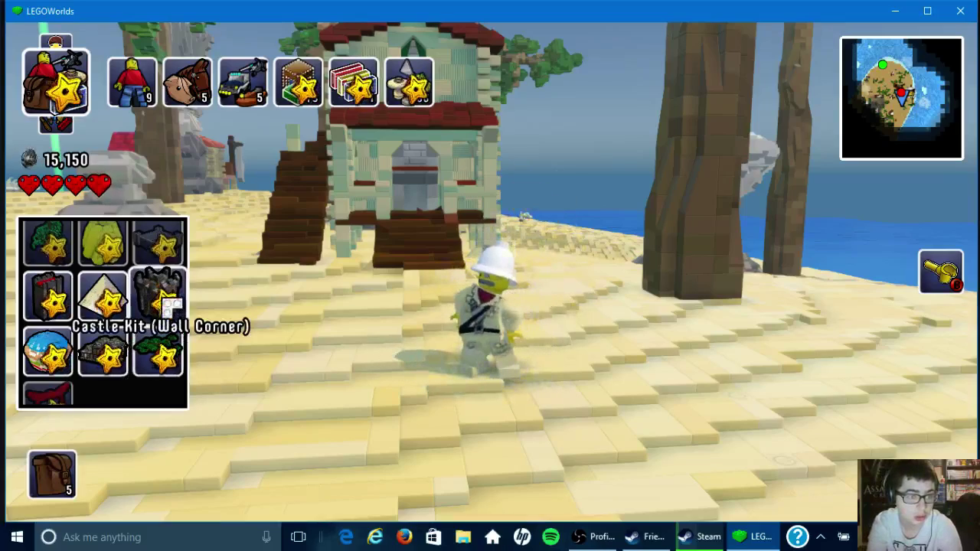
key(Down)
key(Down)
key(Down)
key(Down)
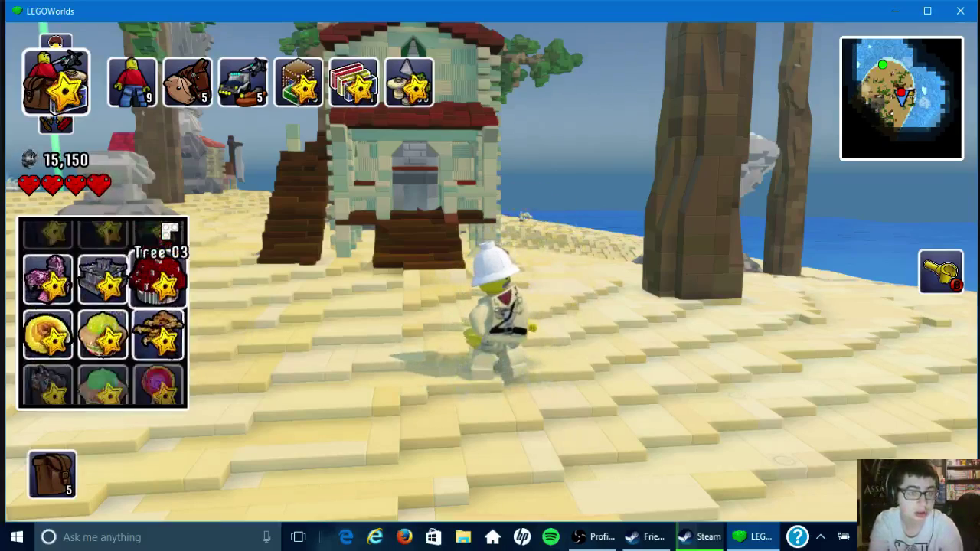
key(Down)
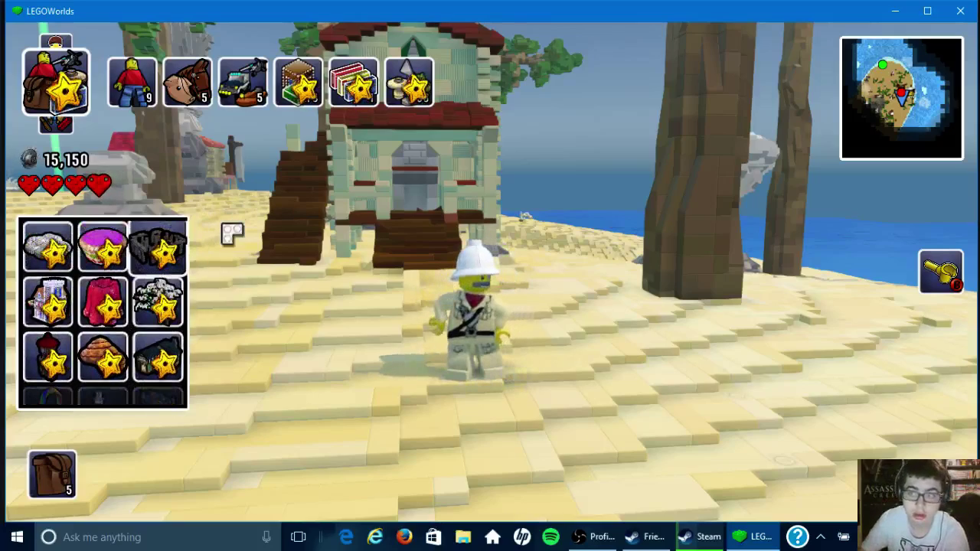
Quit LEGO Worlds and minimise the Steam window to return to the desktop.
click(926, 10)
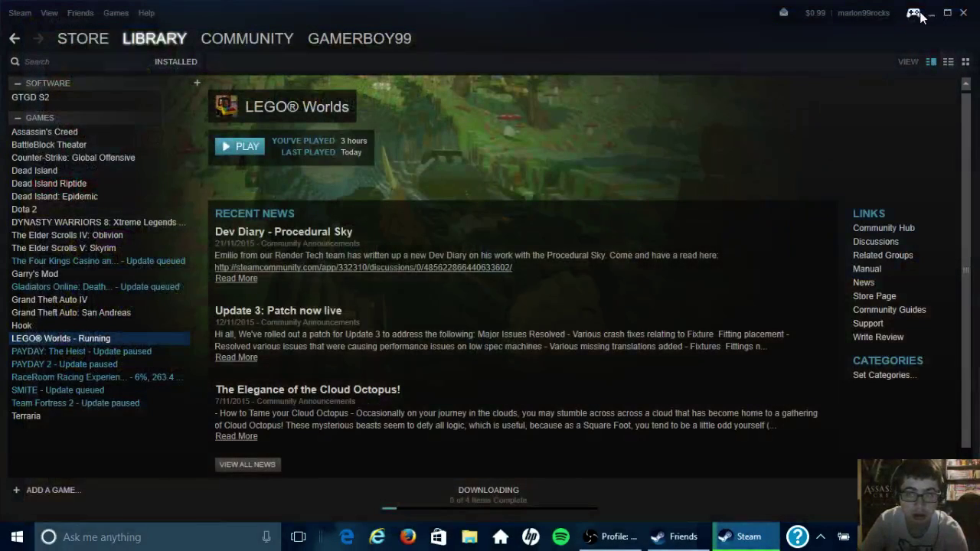
click(931, 13)
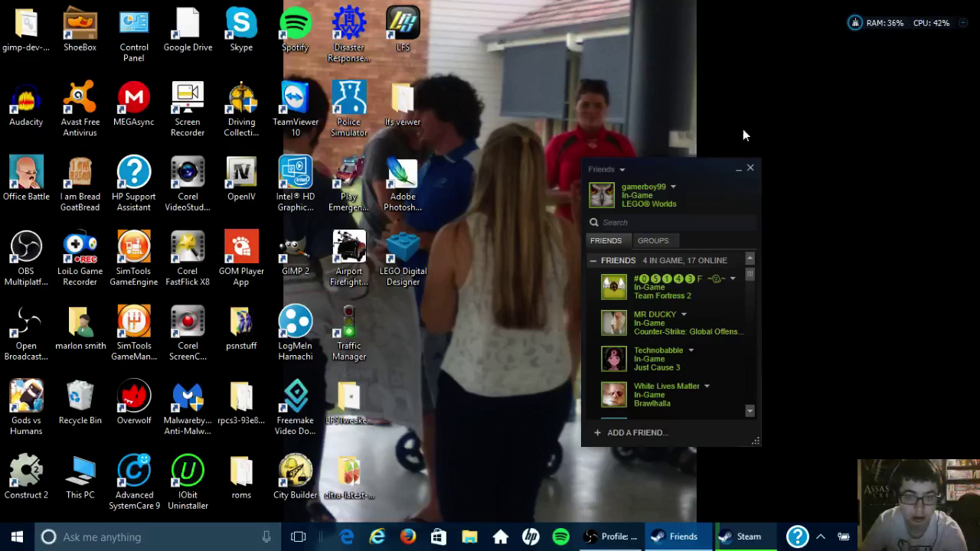
click(467, 538)
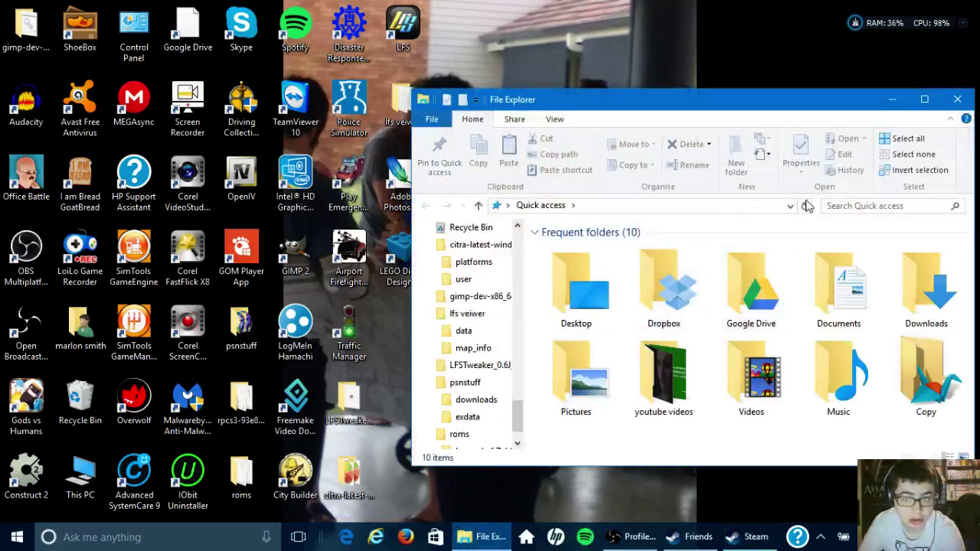
click(957, 100)
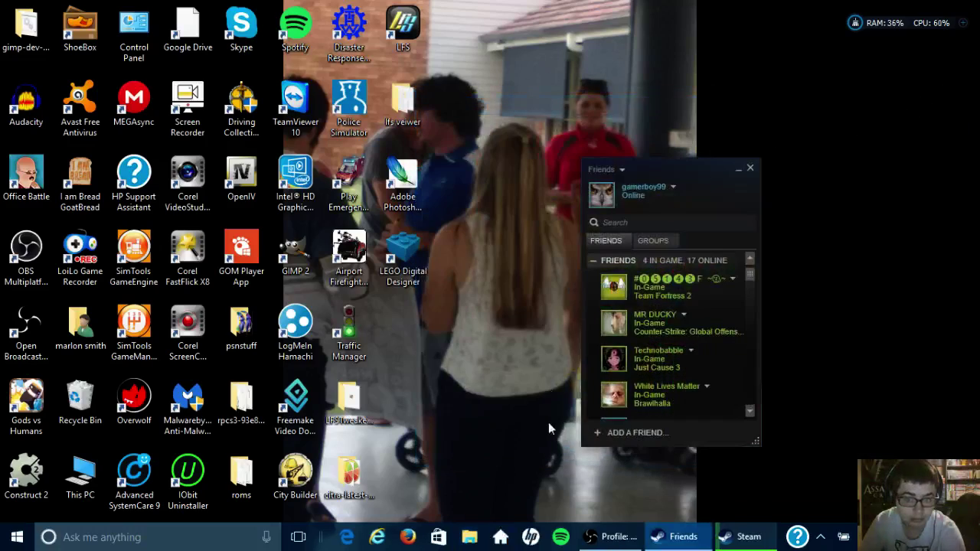
Open a File Explorer window and go to the %appdata% location.
click(471, 538)
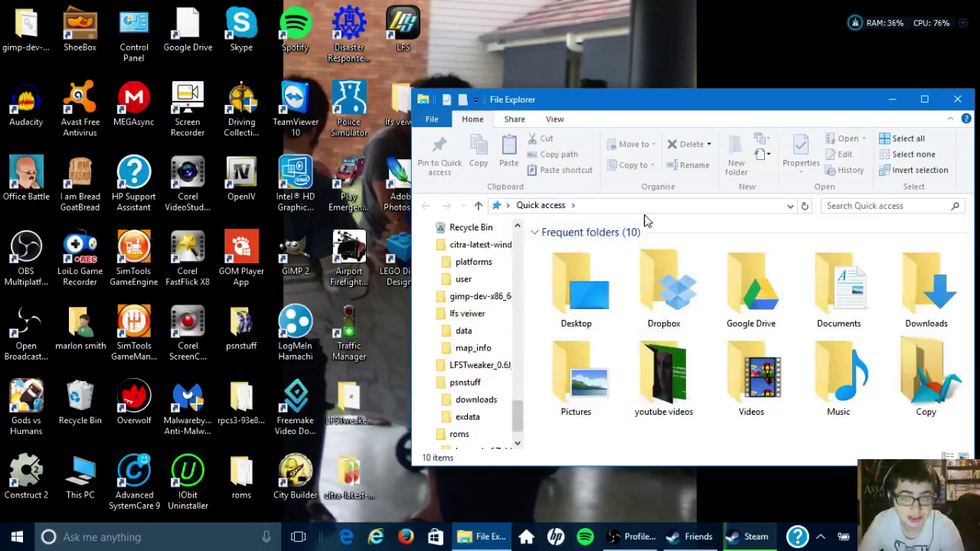
click(620, 212)
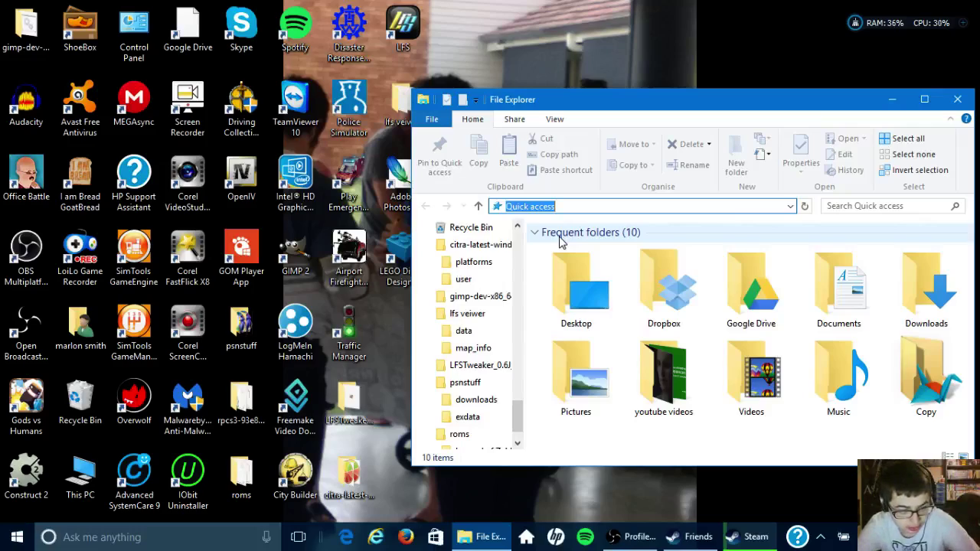
text(%app)
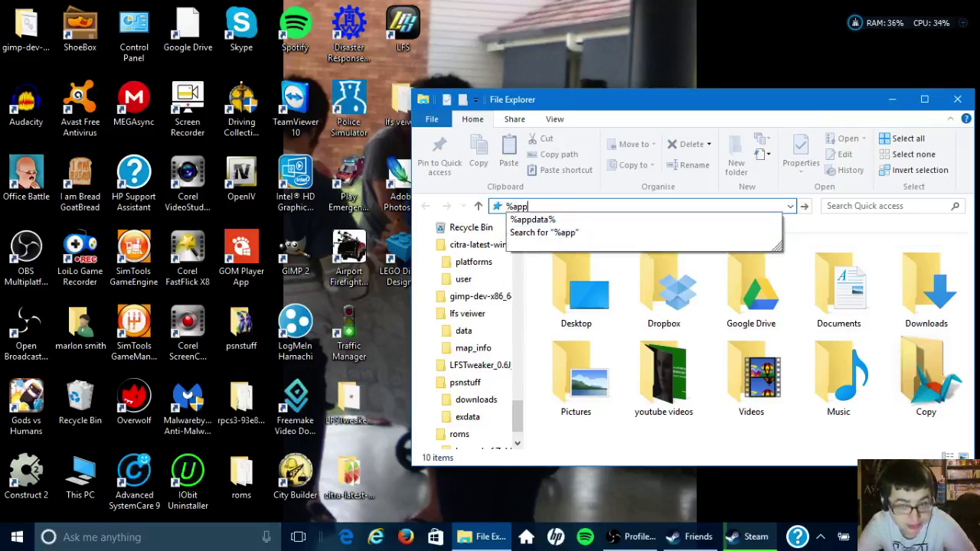
text(da)
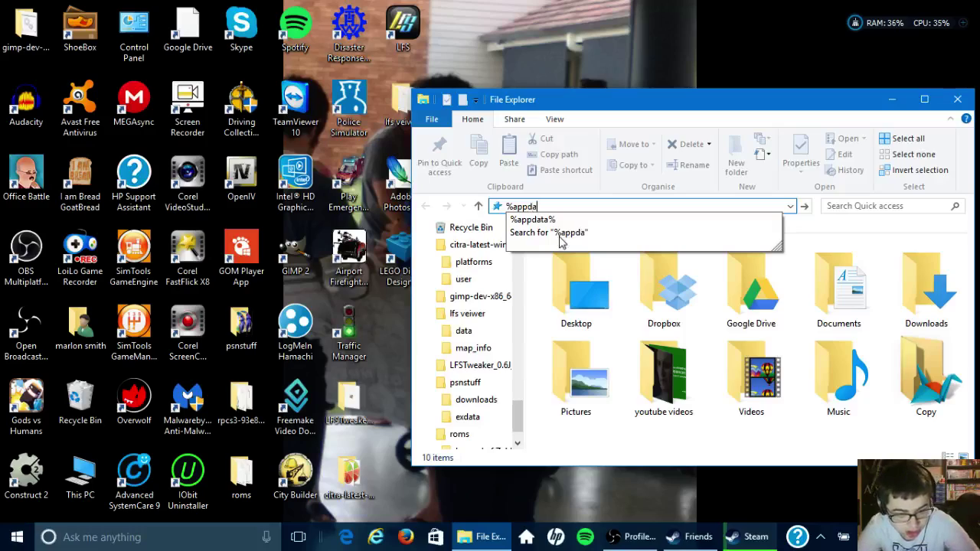
text(ta%\)
key(Return)
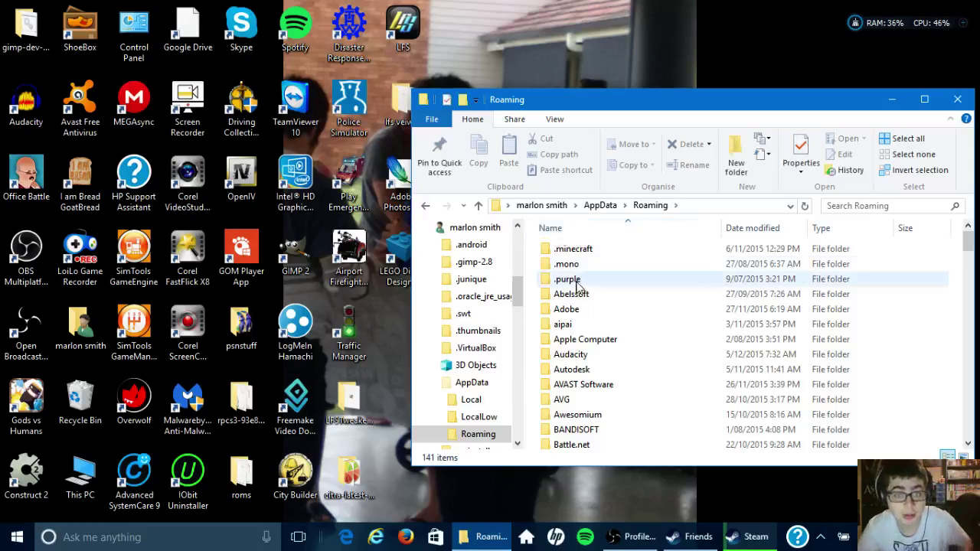
Open the MODELS folder inside Warner Bros. Interactive Entertainment, LEGOWorlds, MODS.
scroll(576, 330, down, 2)
scroll(576, 340, down, 5)
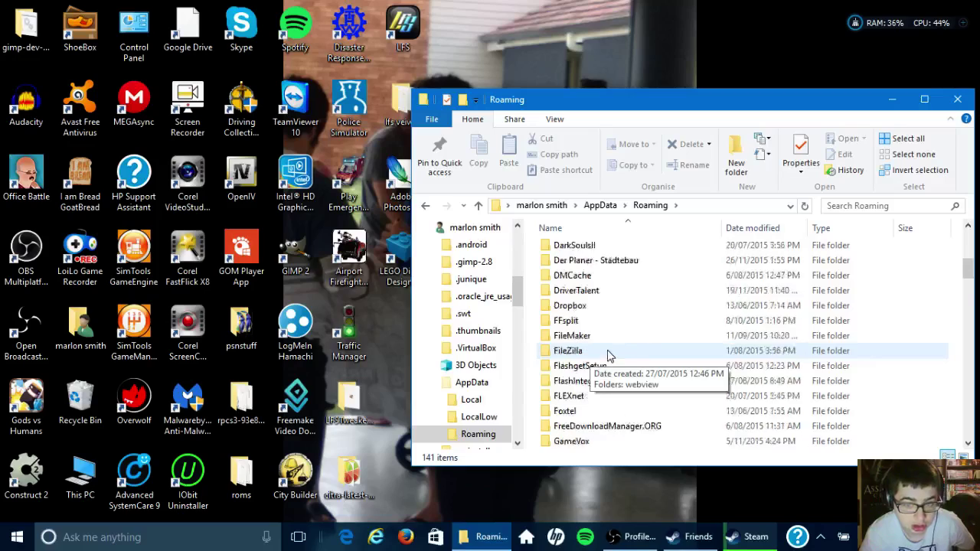
scroll(609, 356, down, 20)
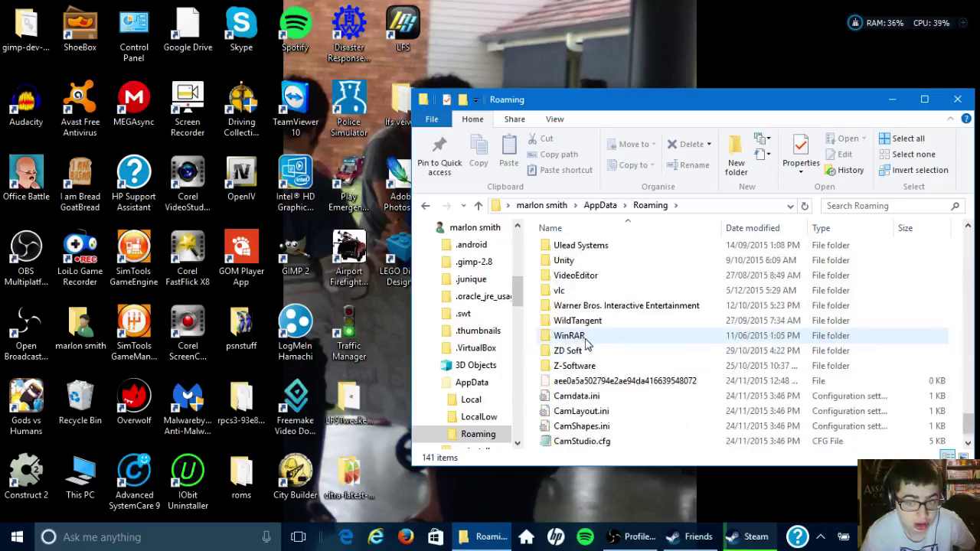
double_click(583, 305)
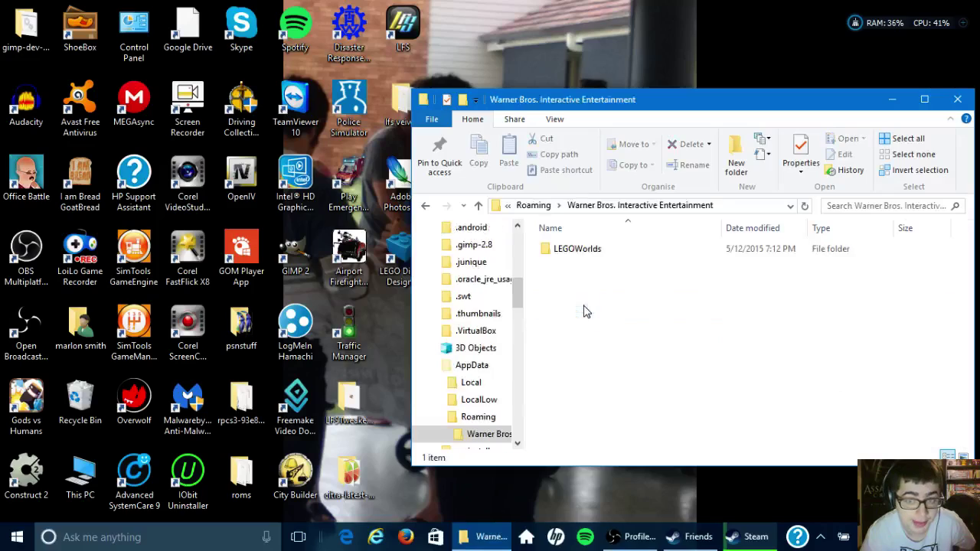
double_click(578, 259)
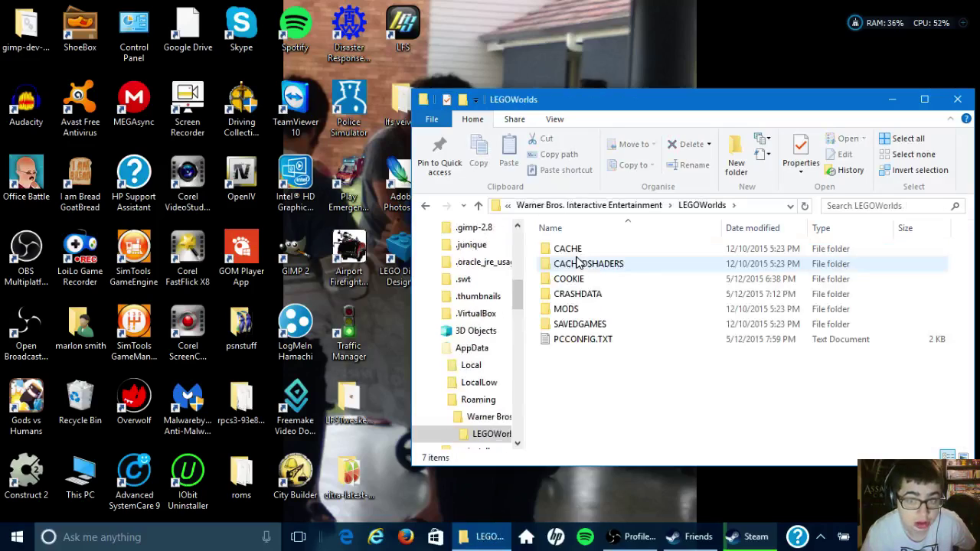
double_click(558, 312)
double_click(556, 255)
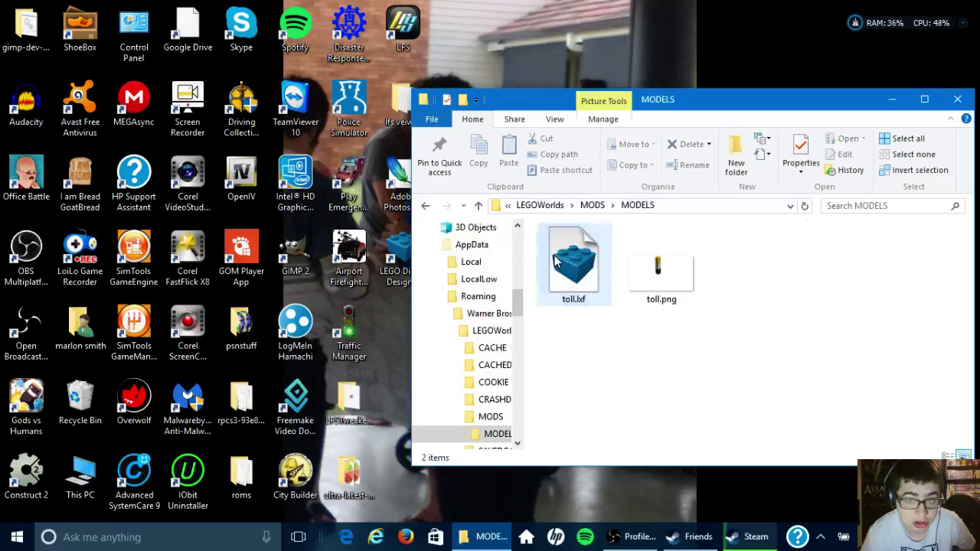
Open toll.lxf in LEGO Digital Designer and bring up the dialog for importing a model.
click(556, 261)
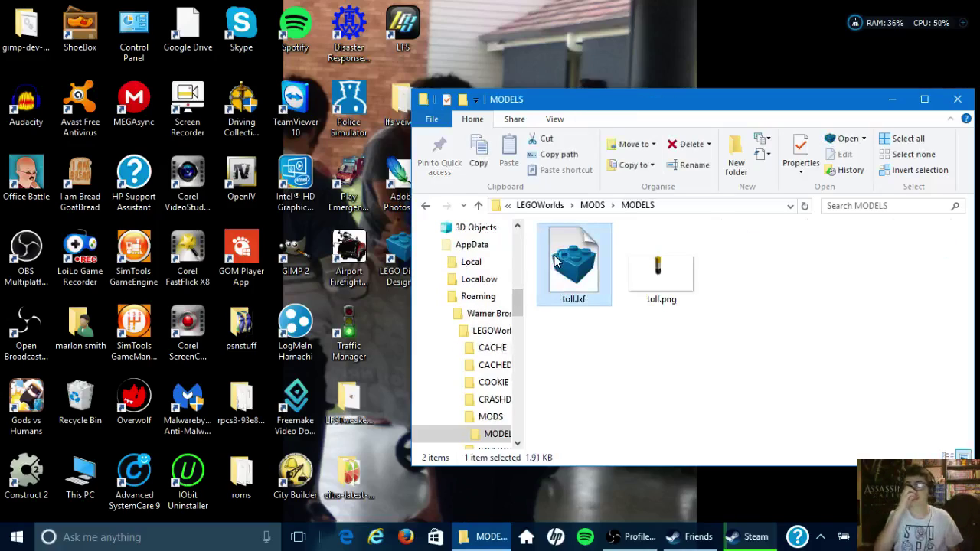
double_click(556, 261)
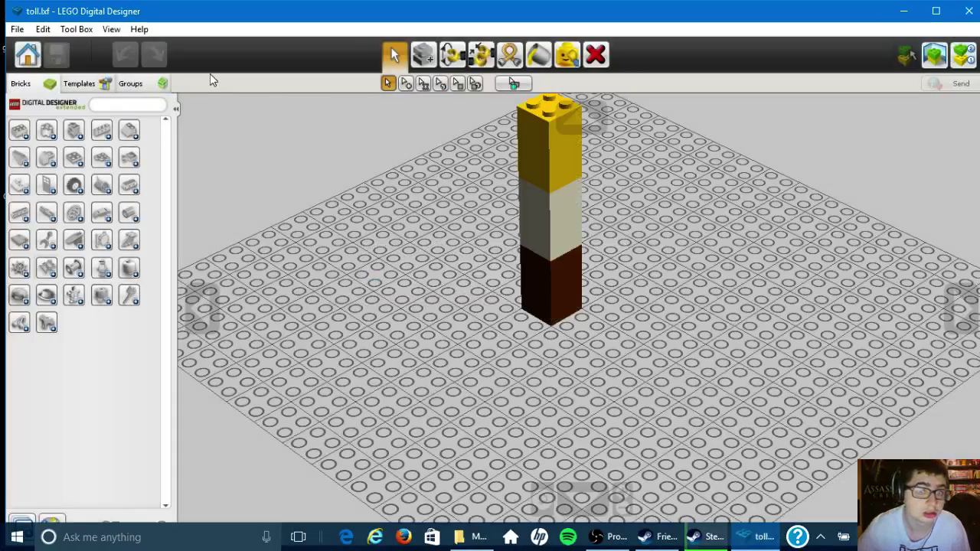
click(18, 29)
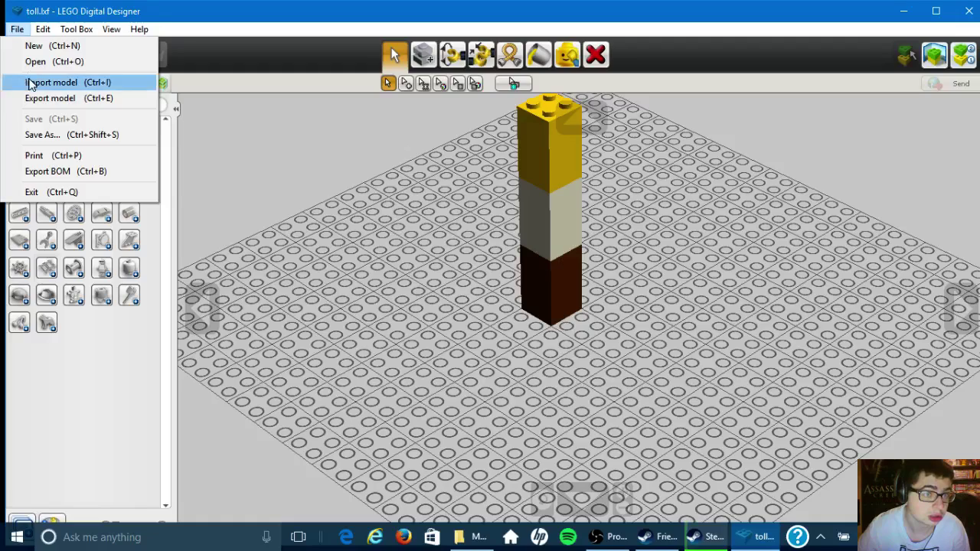
click(30, 82)
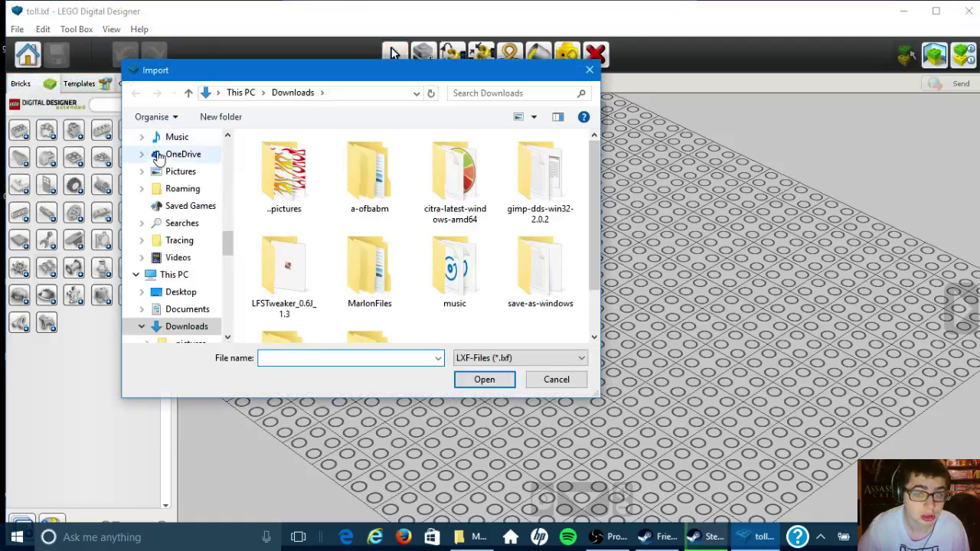
Check the file types offered for import and look through the folders in Downloads.
click(482, 358)
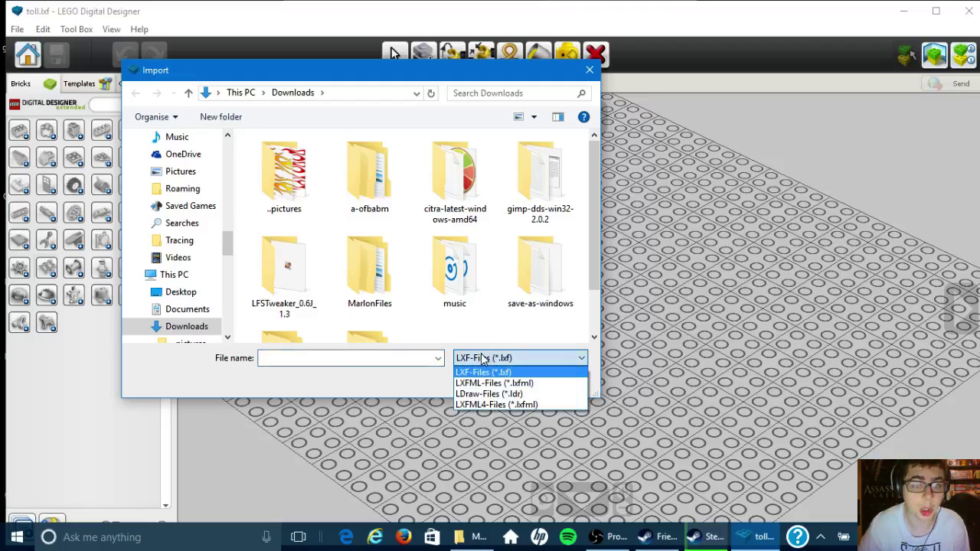
click(482, 357)
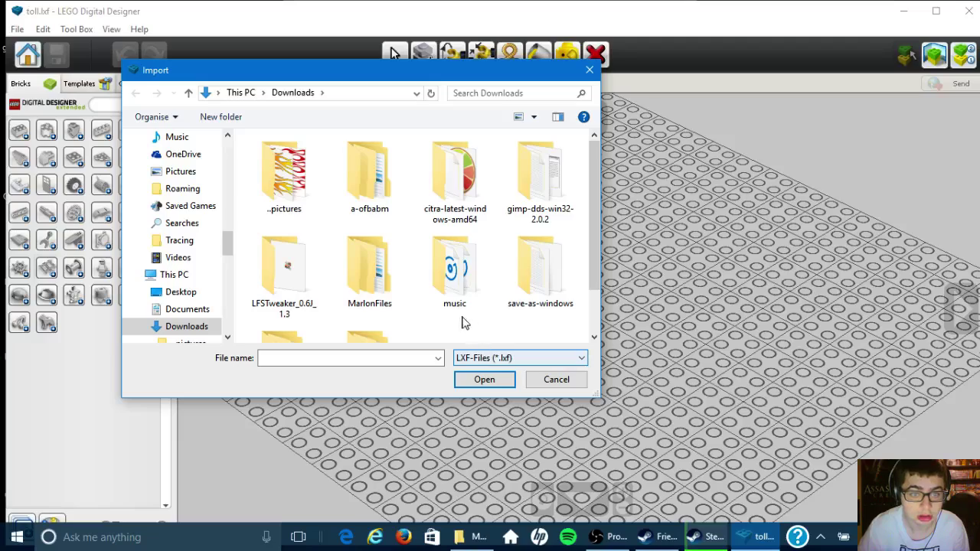
scroll(467, 312, down, 1)
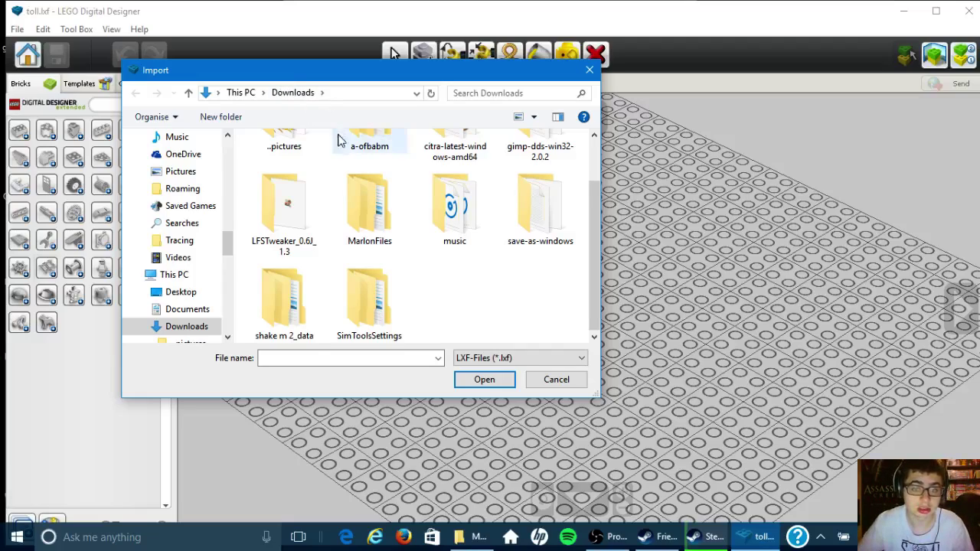
scroll(429, 252, up, 1)
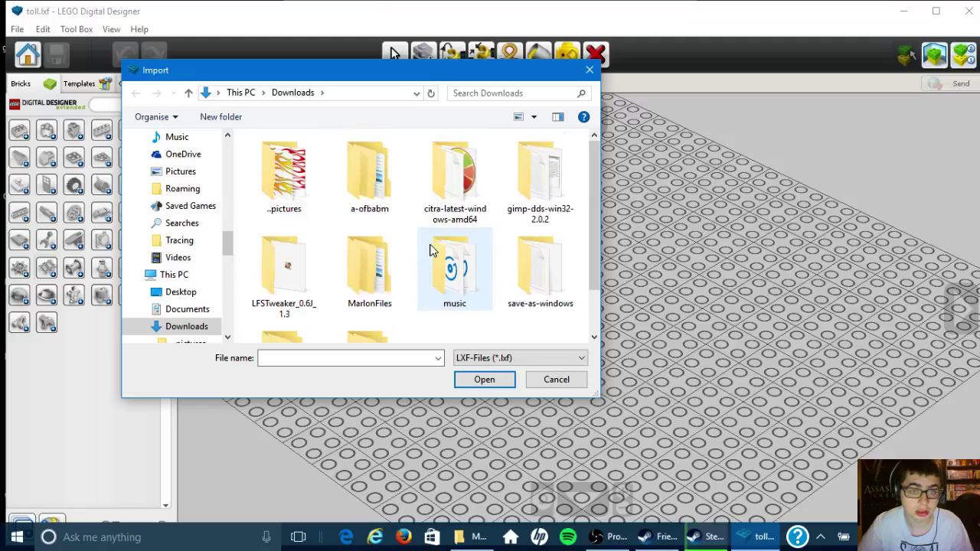
scroll(427, 257, down, 1)
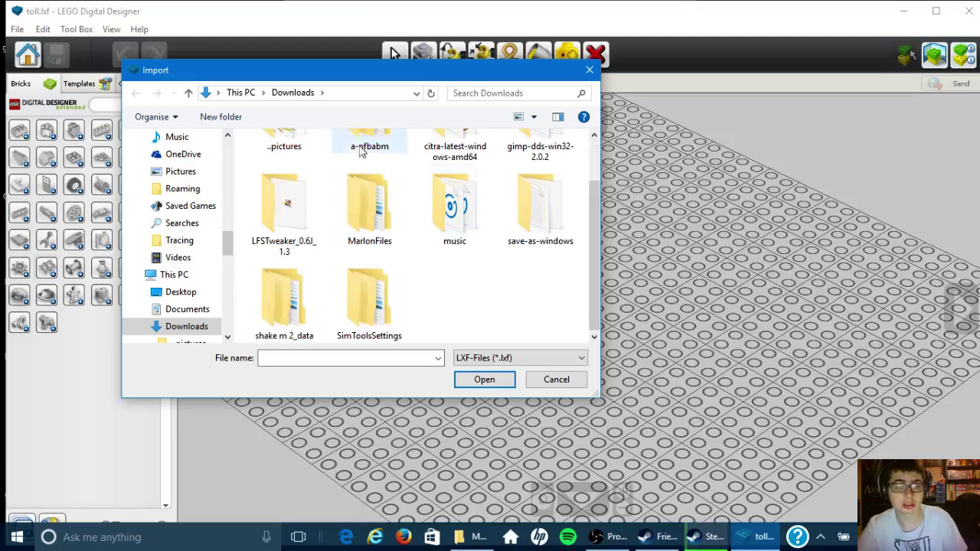
click(341, 93)
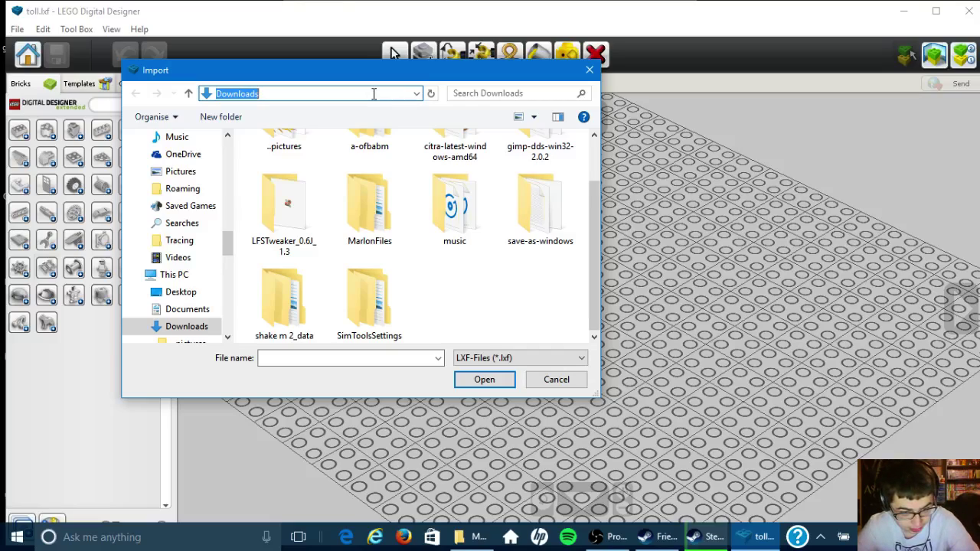
text(%appdat)
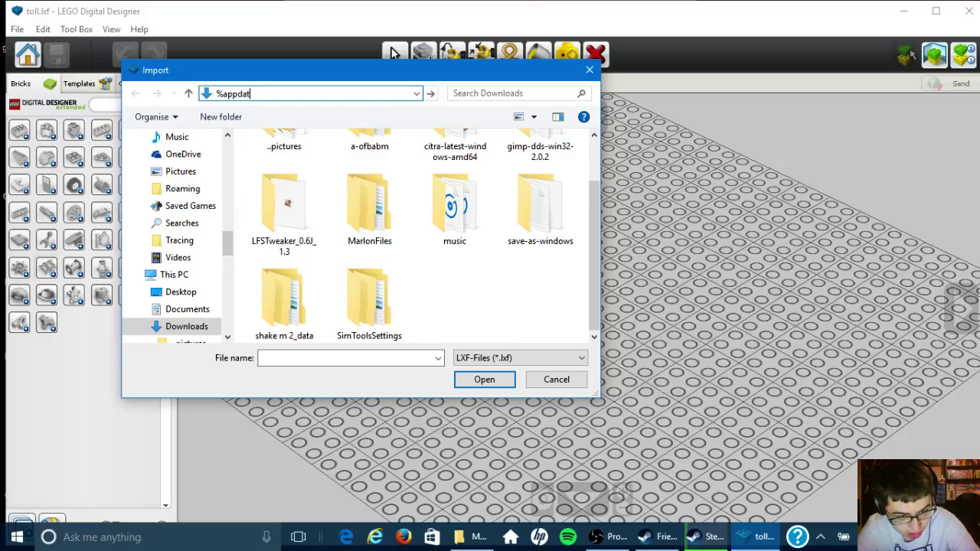
text(a%)
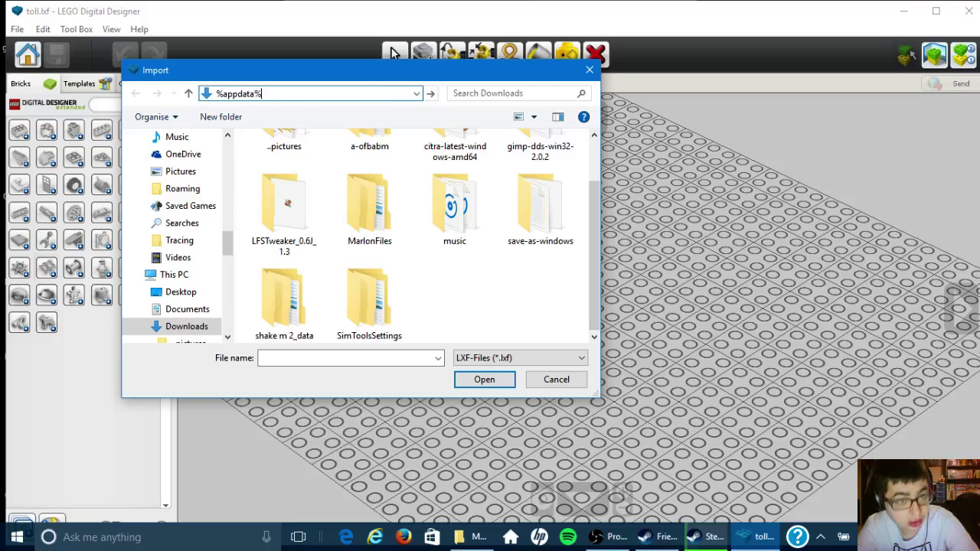
key(Return)
scroll(372, 260, down, 20)
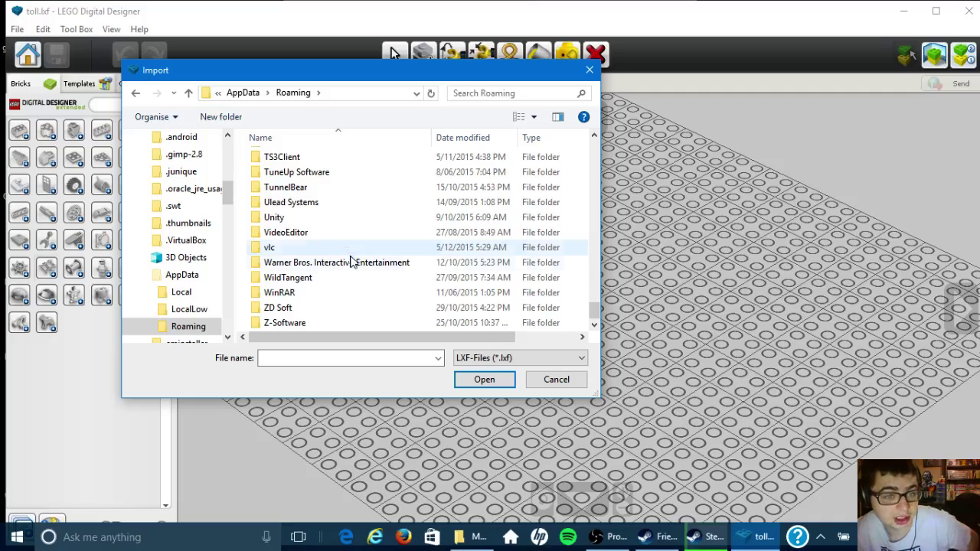
double_click(352, 262)
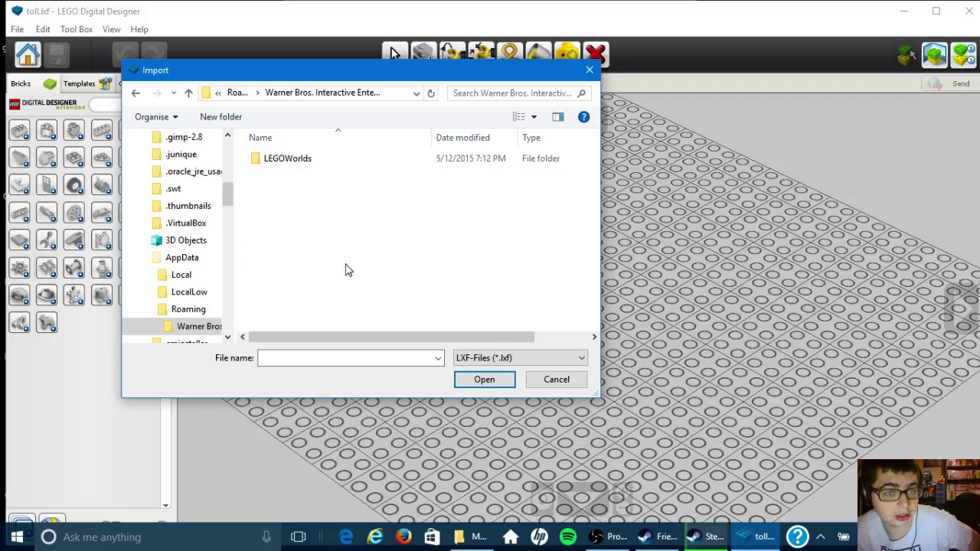
double_click(300, 161)
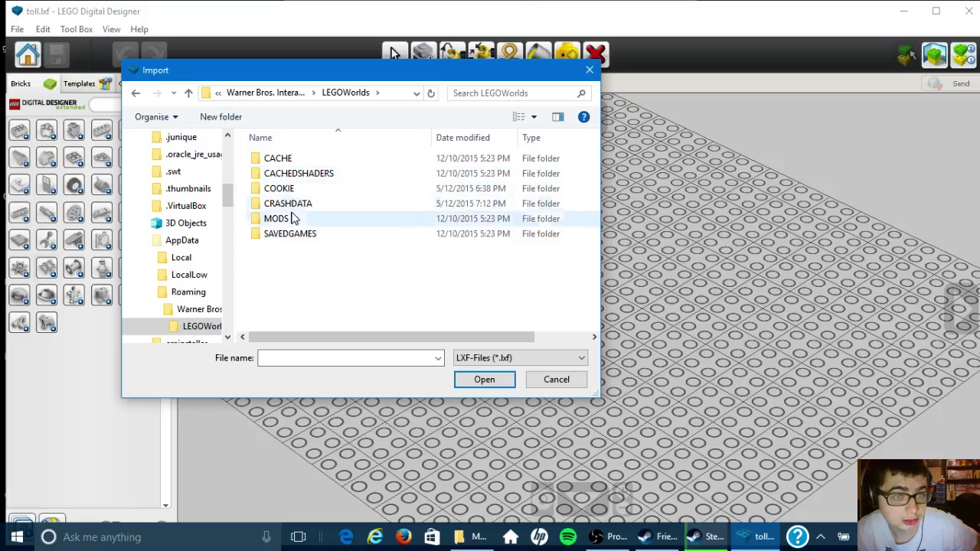
double_click(293, 218)
click(304, 164)
double_click(303, 164)
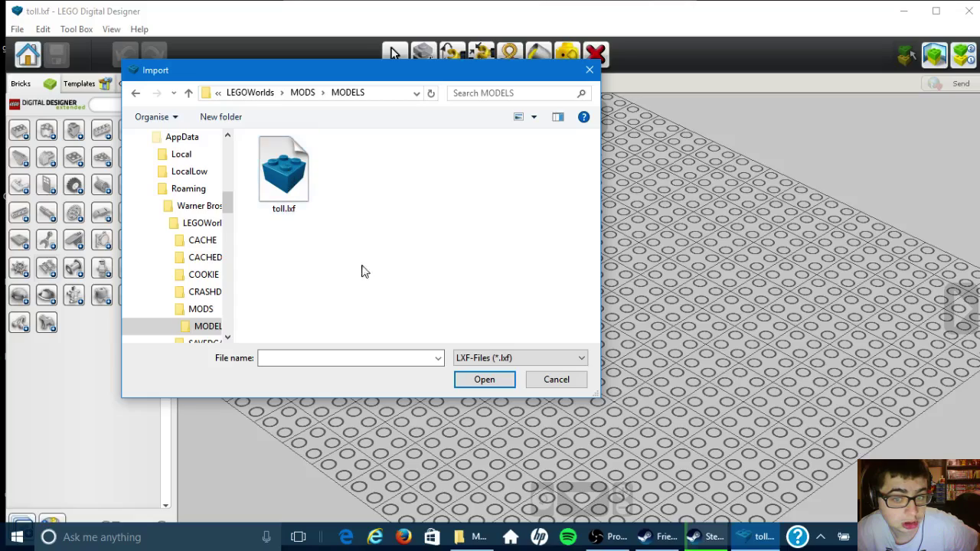
click(469, 358)
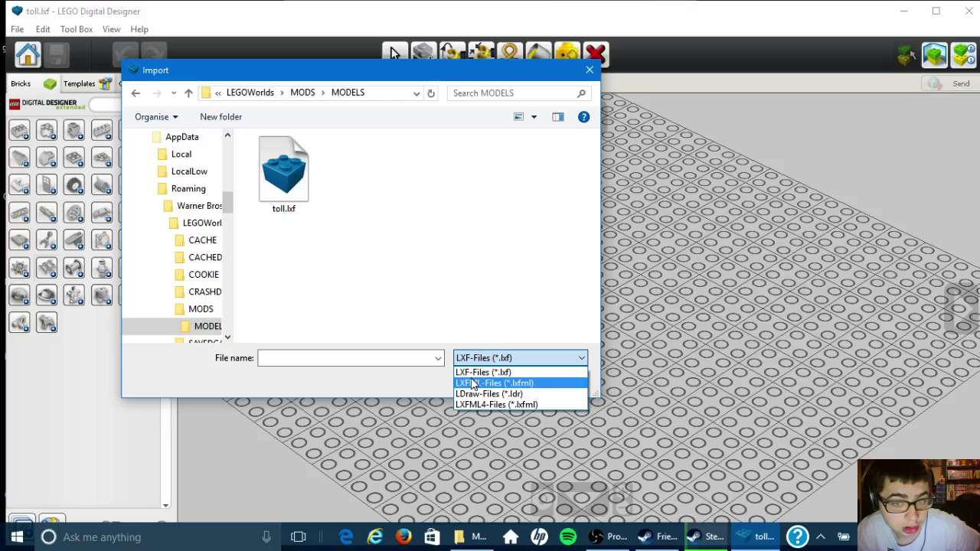
click(473, 382)
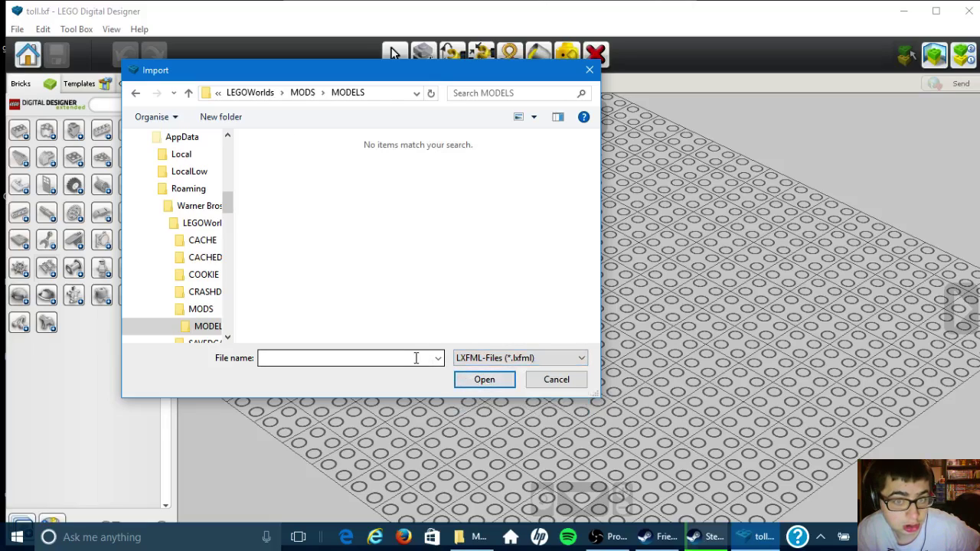
click(416, 357)
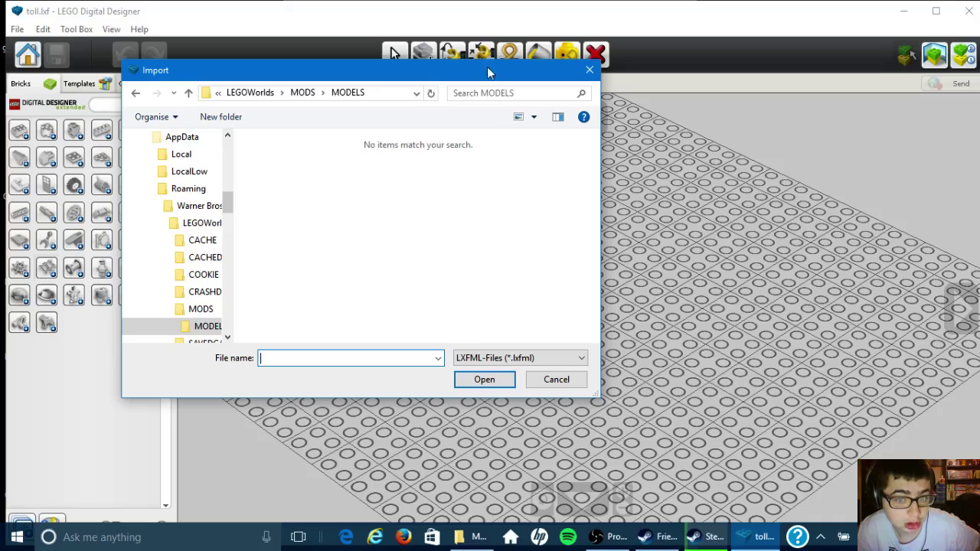
click(588, 70)
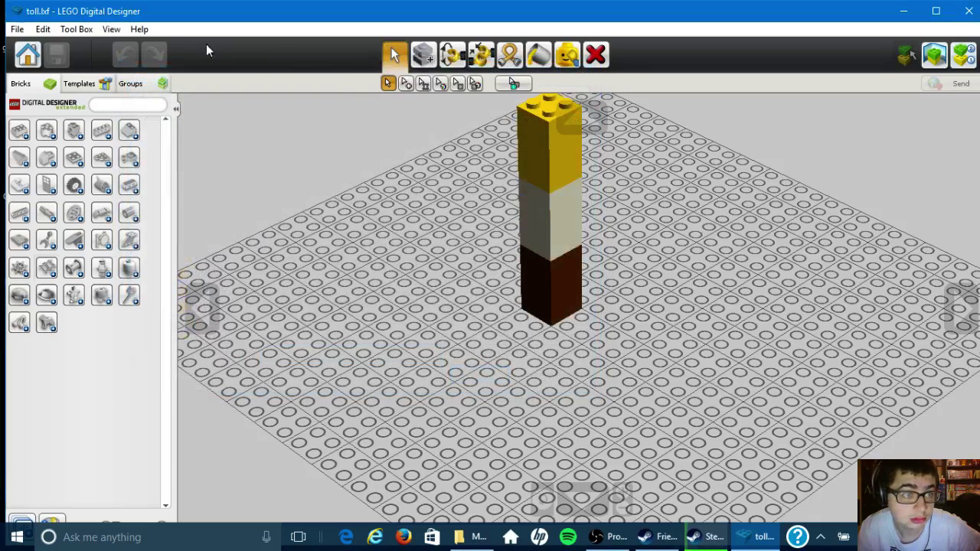
Bring up the dialog for exporting the model and go to the %appdata% location in it.
click(15, 29)
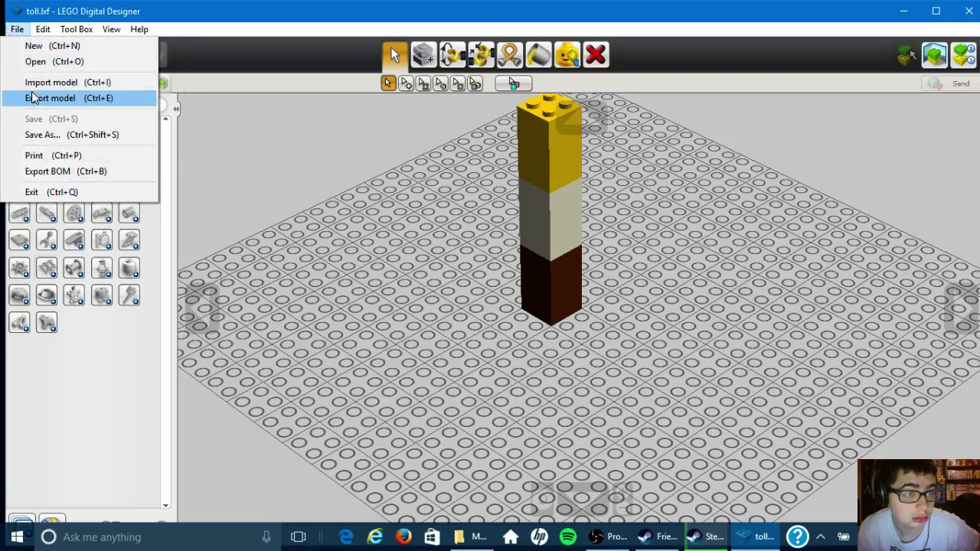
click(38, 100)
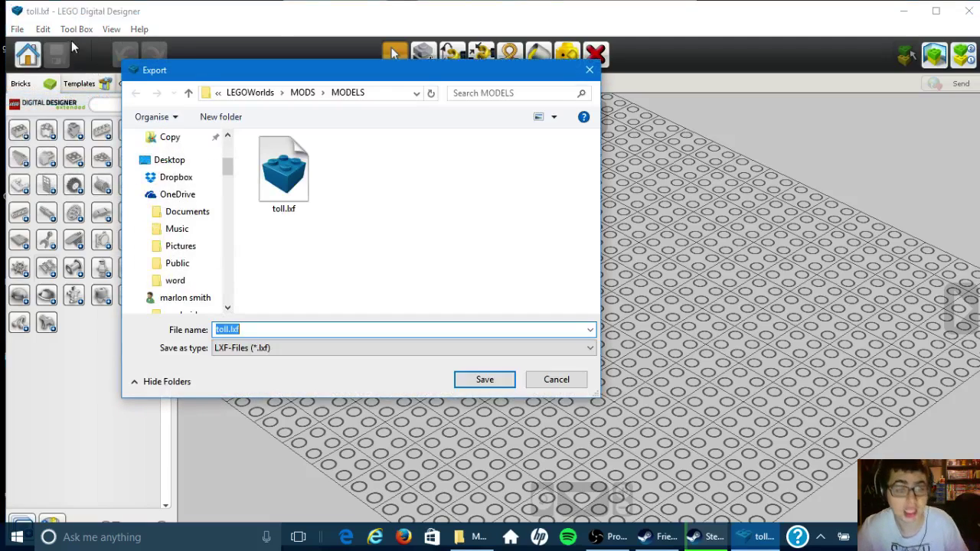
click(237, 349)
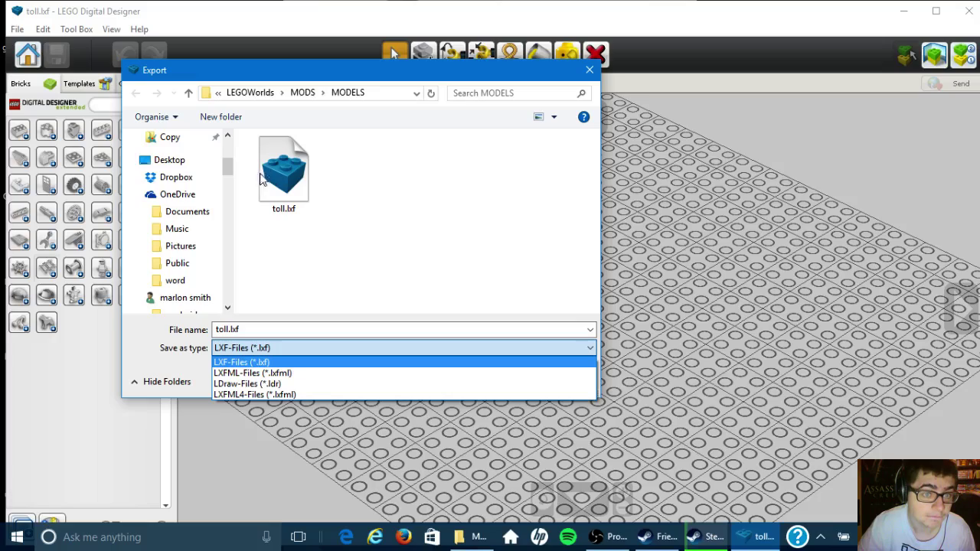
scroll(201, 209, up, 4)
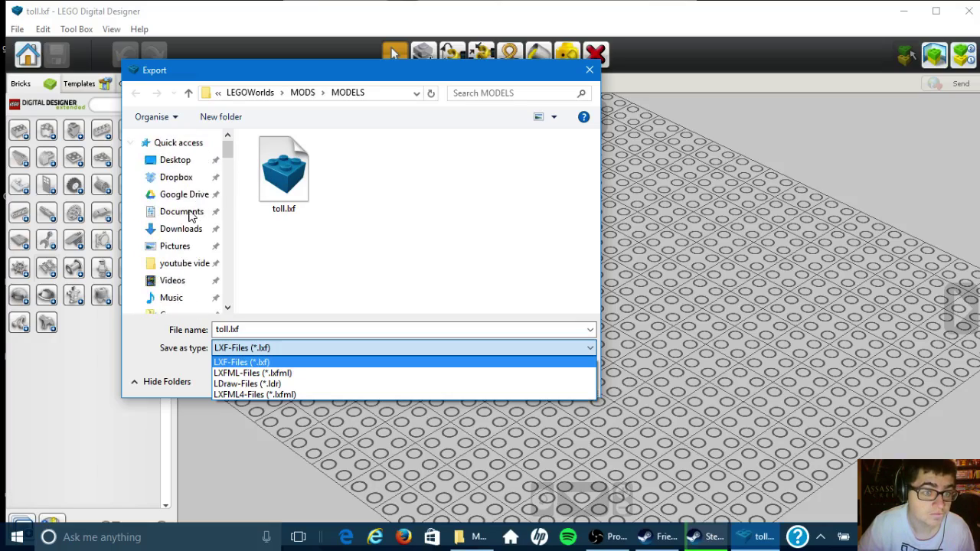
click(376, 93)
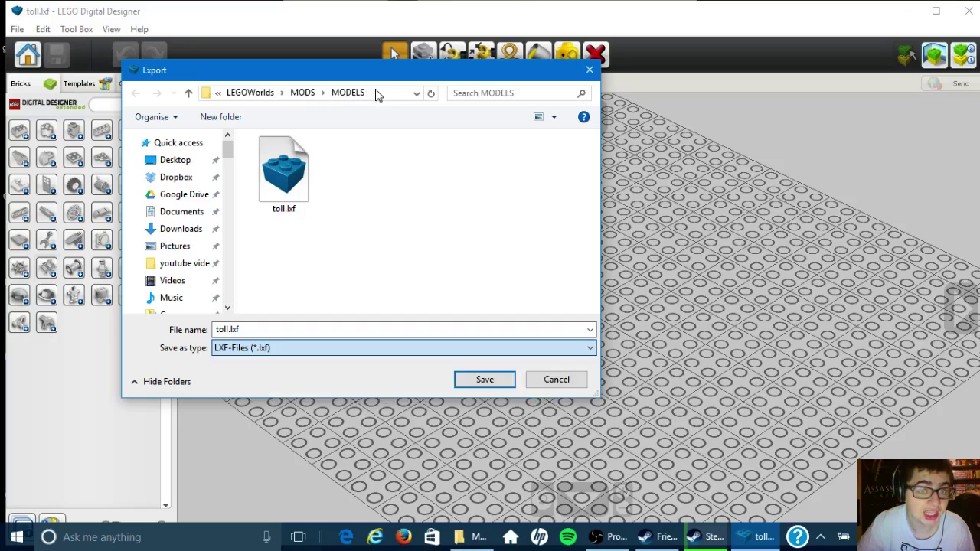
click(375, 93)
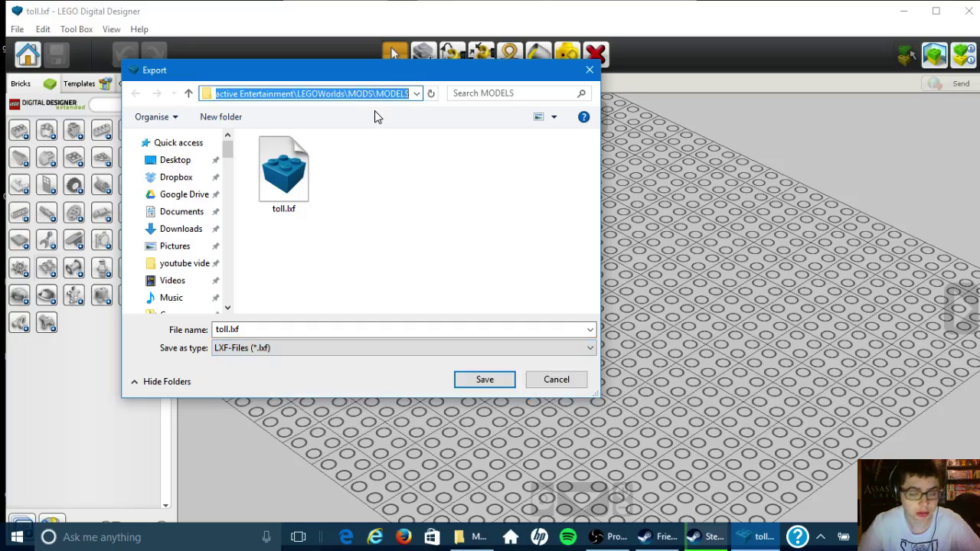
key(BackSpace)
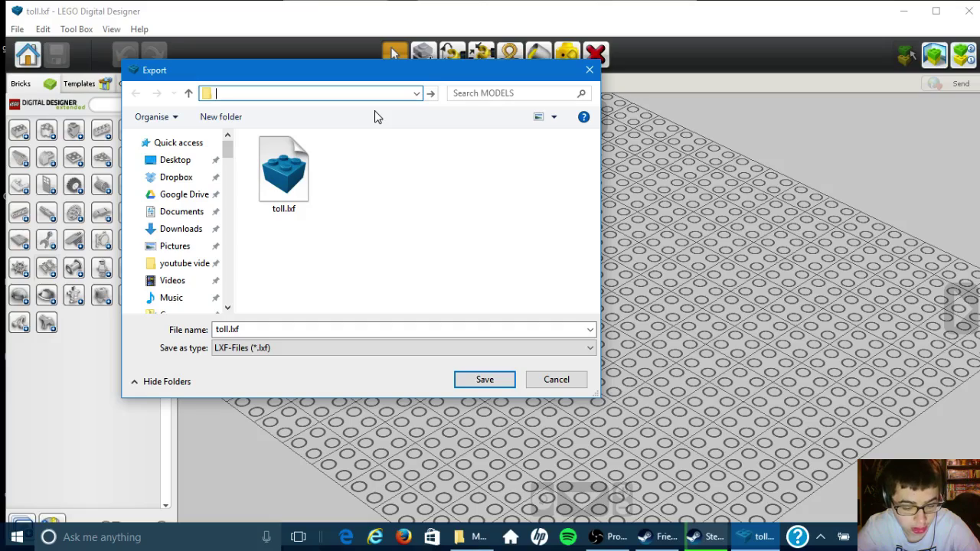
text(%app)
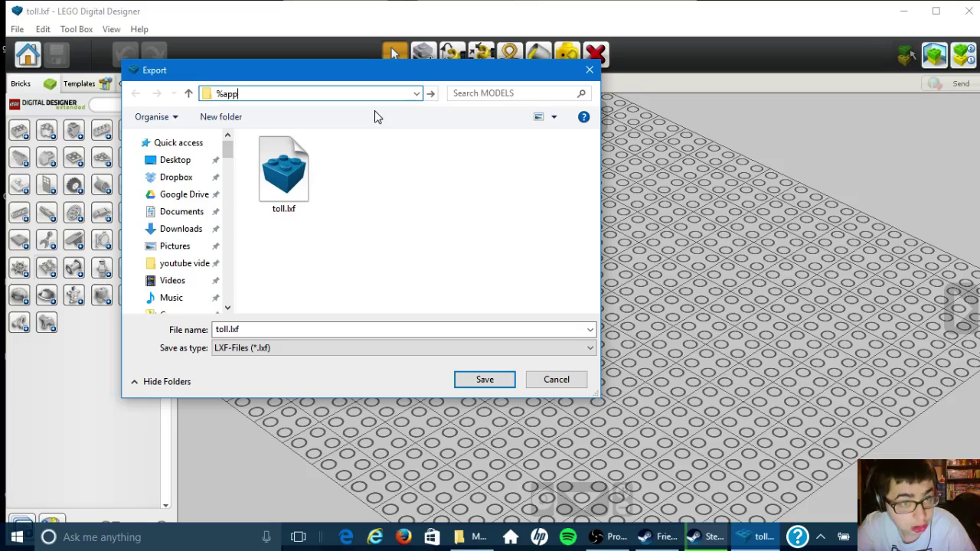
text(dat)
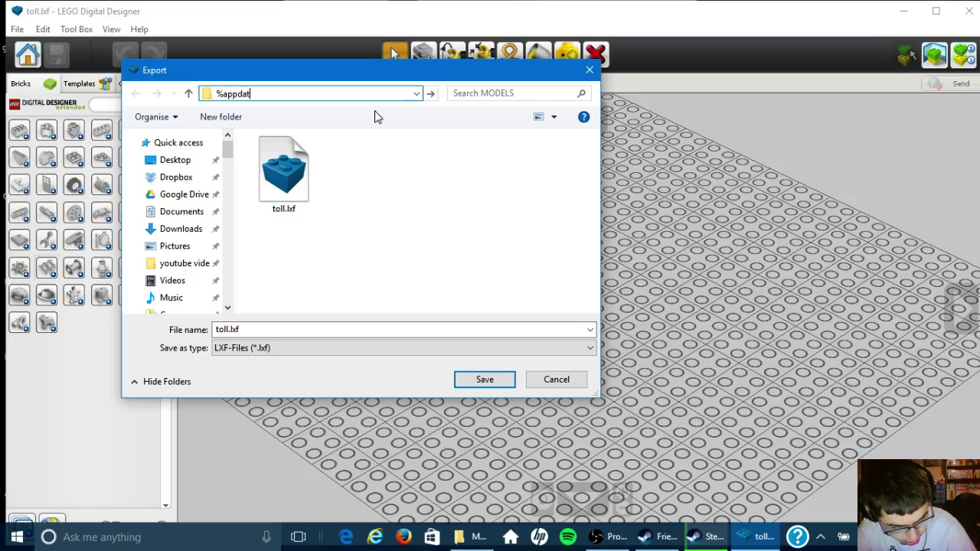
text(a%)
key(Return)
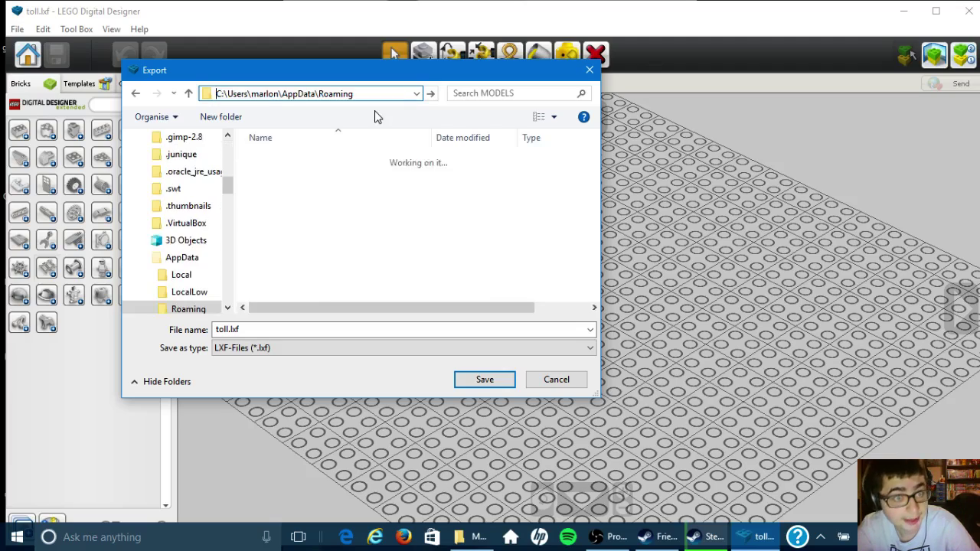
Browse to the MODELS folder inside Warner Bros. Interactive Entertainment, LEGOWorlds, MODS as the export destination.
scroll(346, 263, down, 15)
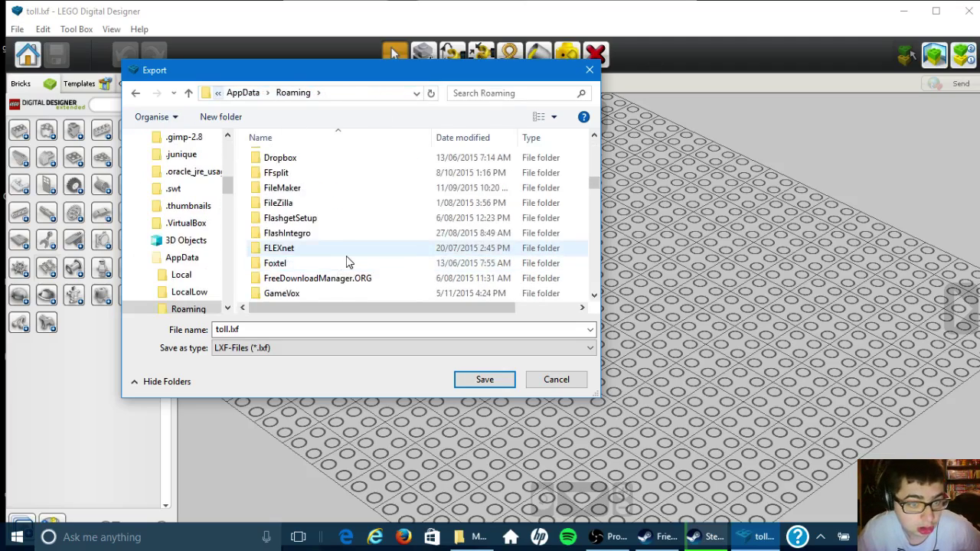
scroll(344, 264, down, 12)
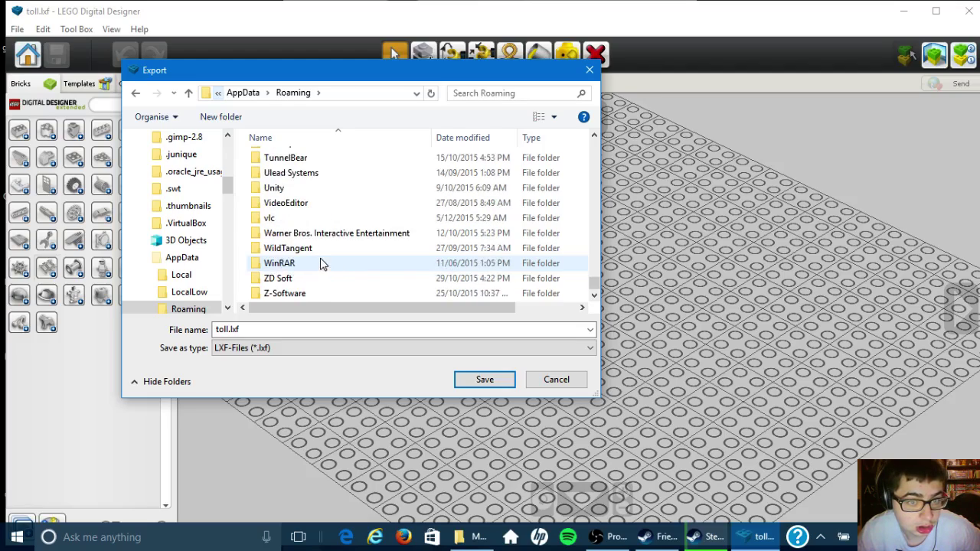
double_click(307, 234)
double_click(285, 161)
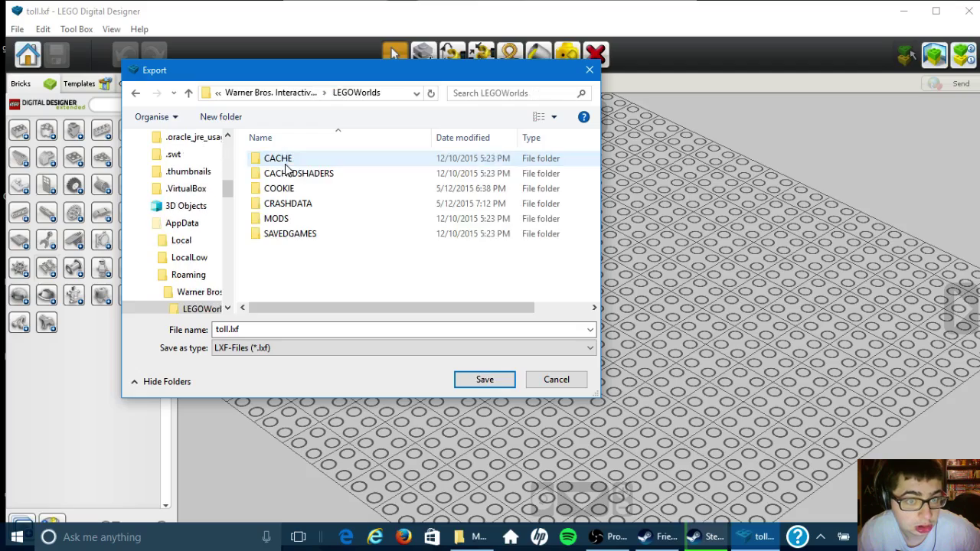
click(282, 221)
double_click(282, 220)
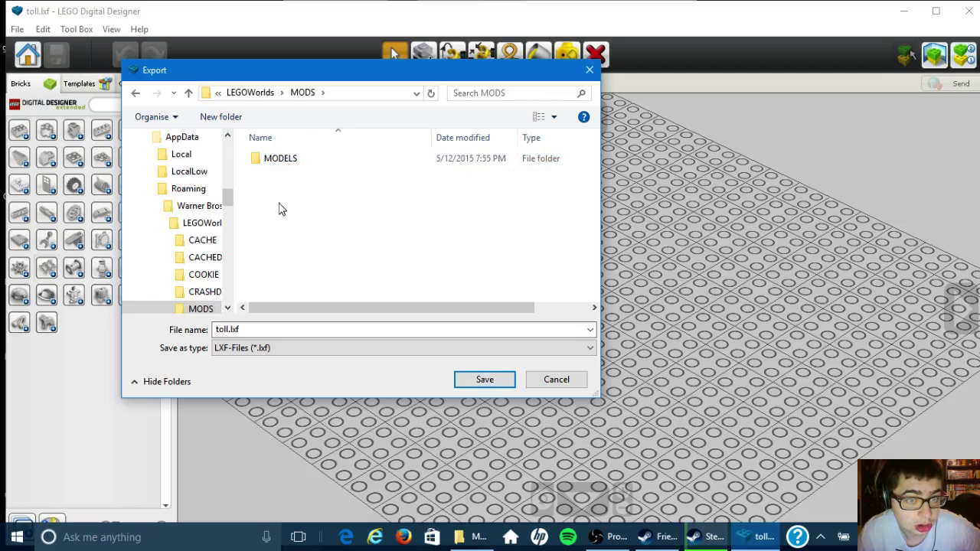
click(280, 168)
double_click(280, 168)
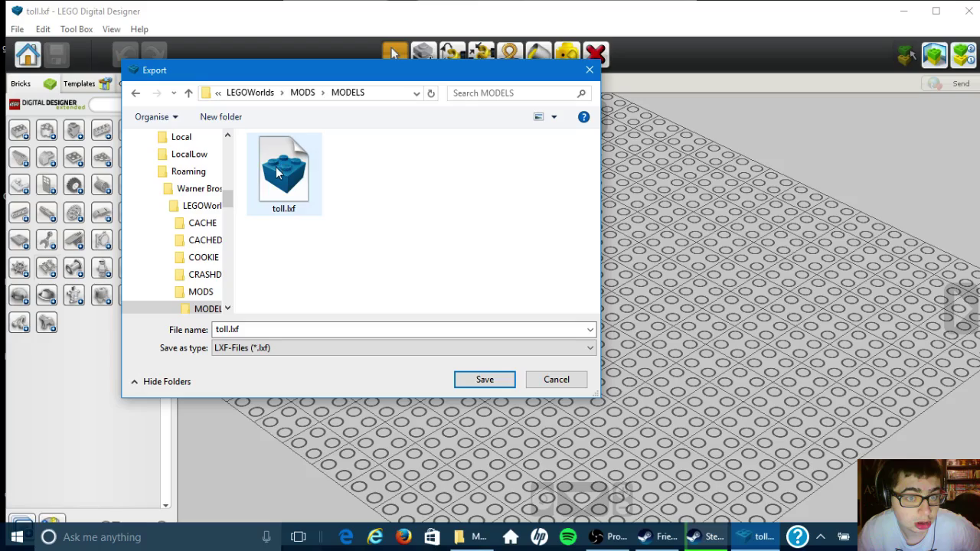
Export the model as toll.lxfml in the LXFML-Files (*.lxfml) format and close LEGO Digital Designer.
click(320, 348)
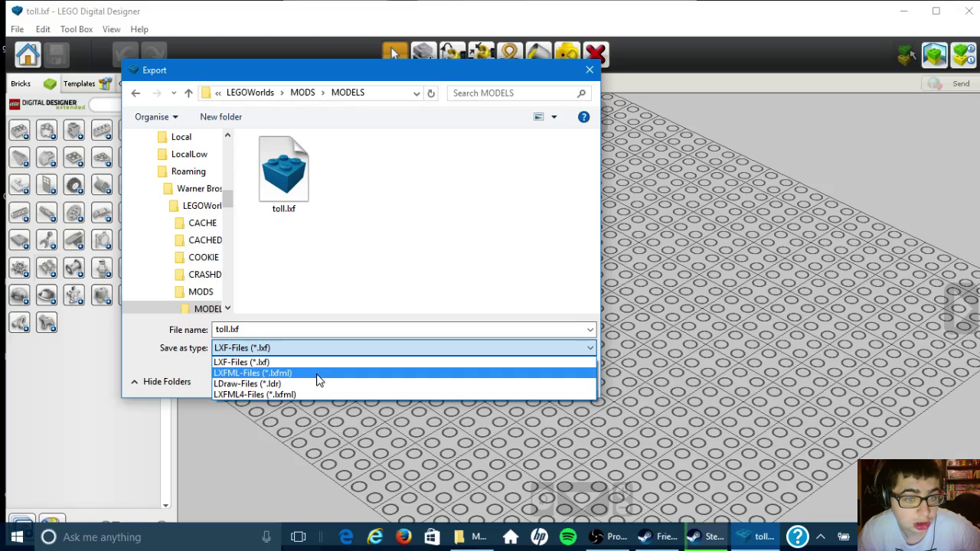
click(319, 376)
double_click(280, 329)
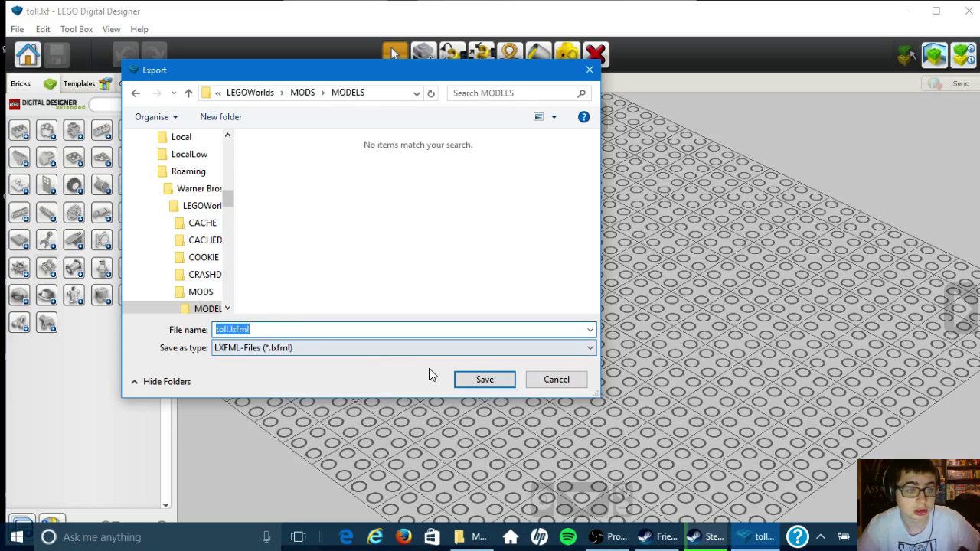
click(467, 379)
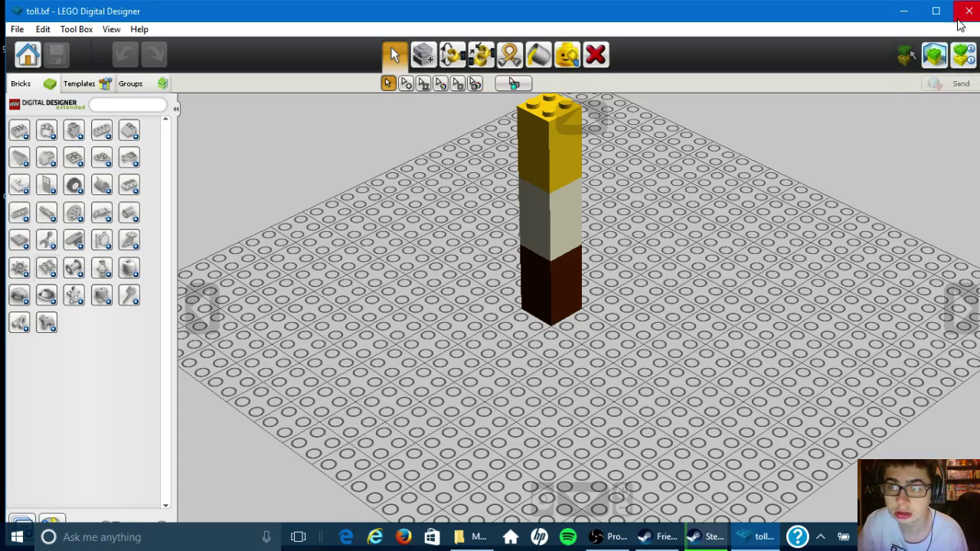
click(961, 18)
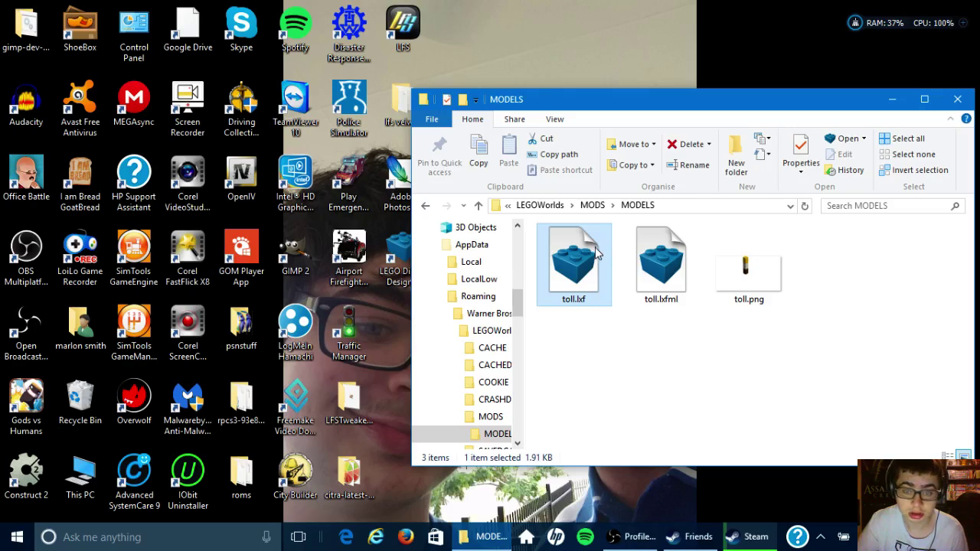
Delete toll.lxf from the MODELS folder and close the folder window.
key(Delete)
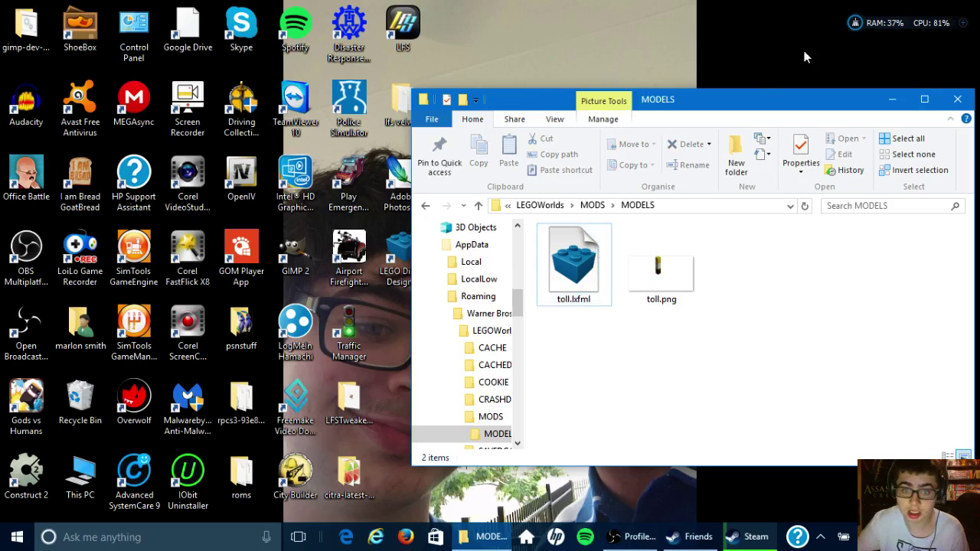
click(938, 96)
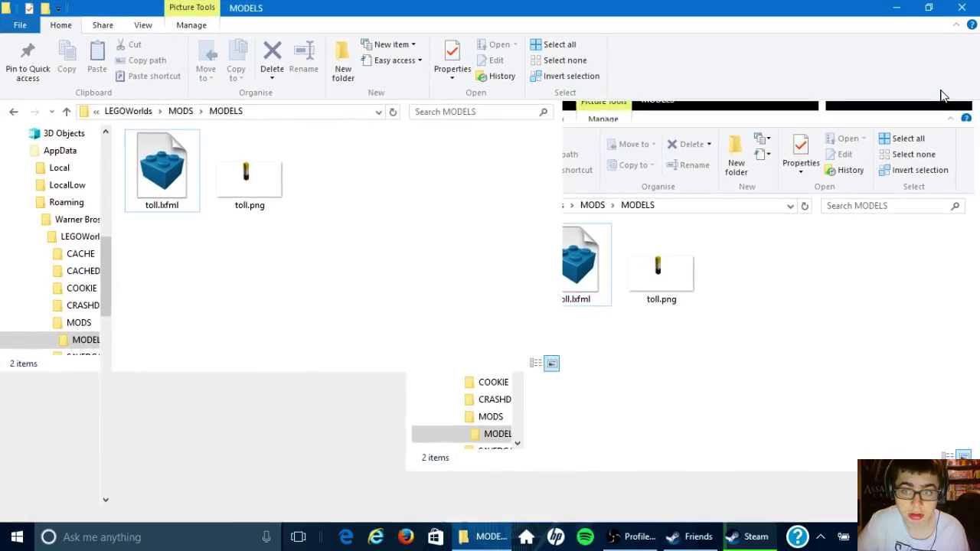
click(963, 8)
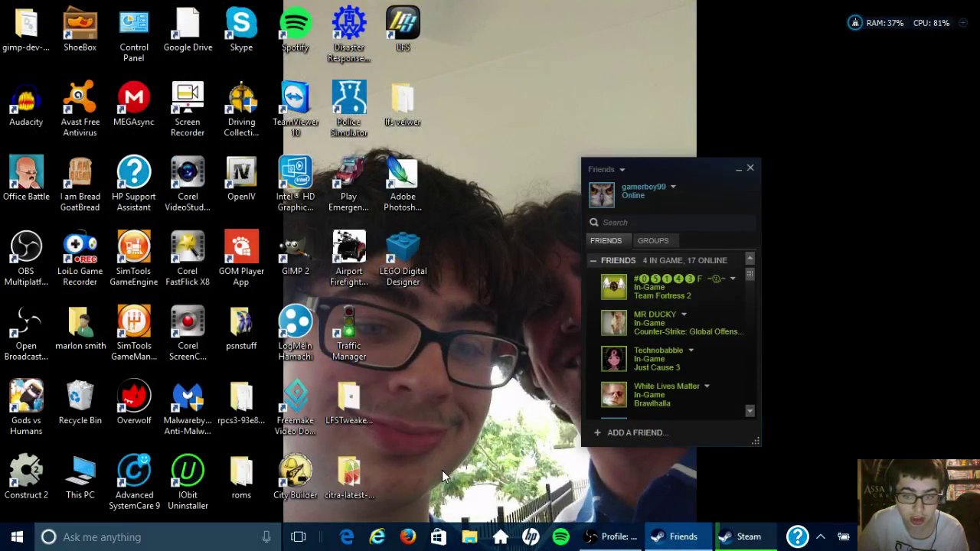
Switch to the Steam library, launch LEGO Worlds and continue past its intro screen.
click(699, 514)
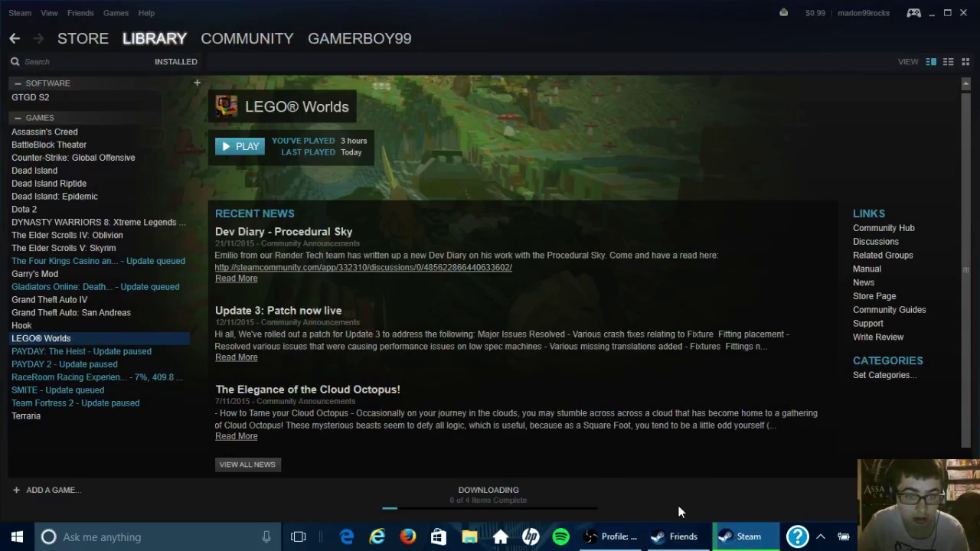
click(250, 152)
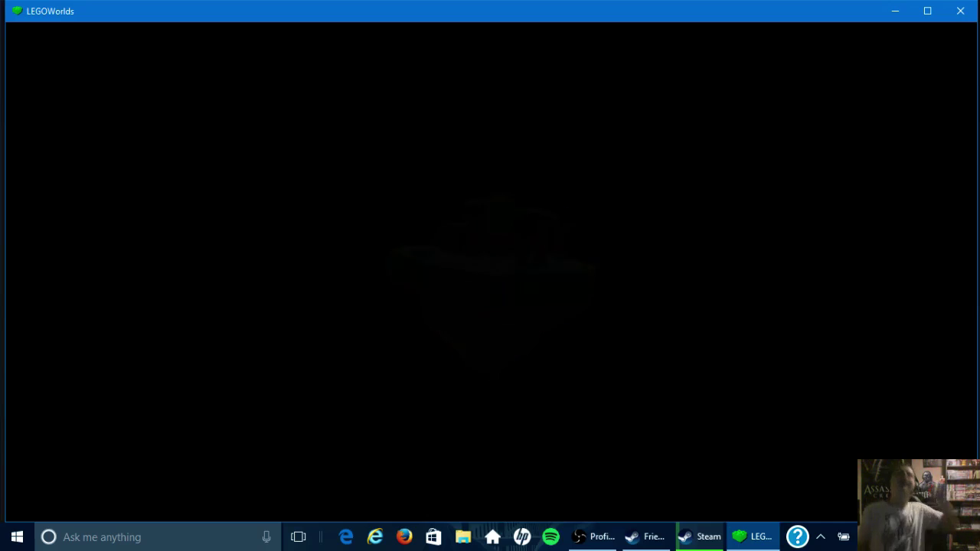
key(Return)
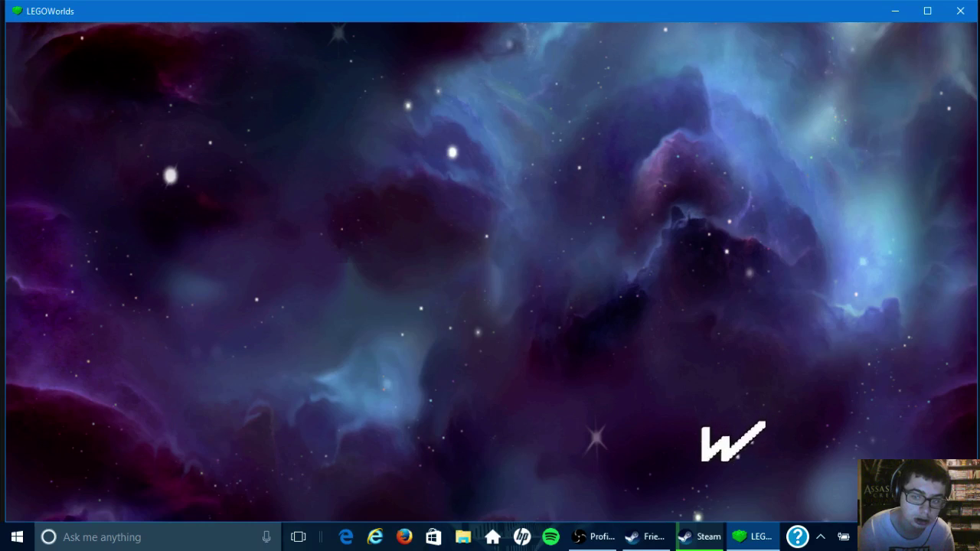